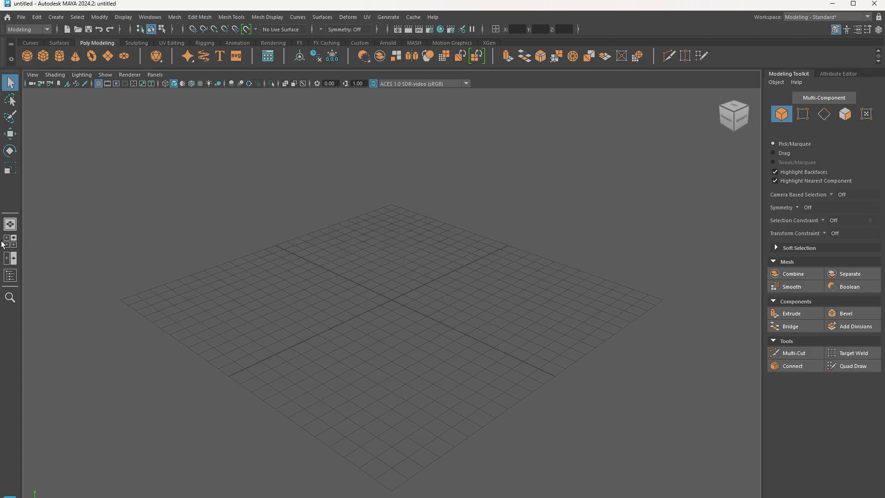
- Switch to the four-view layout and maximize the front view
{"action": "left_click", "coordinate": [11, 226]}
{"action": "left_click", "coordinate": [12, 242]}
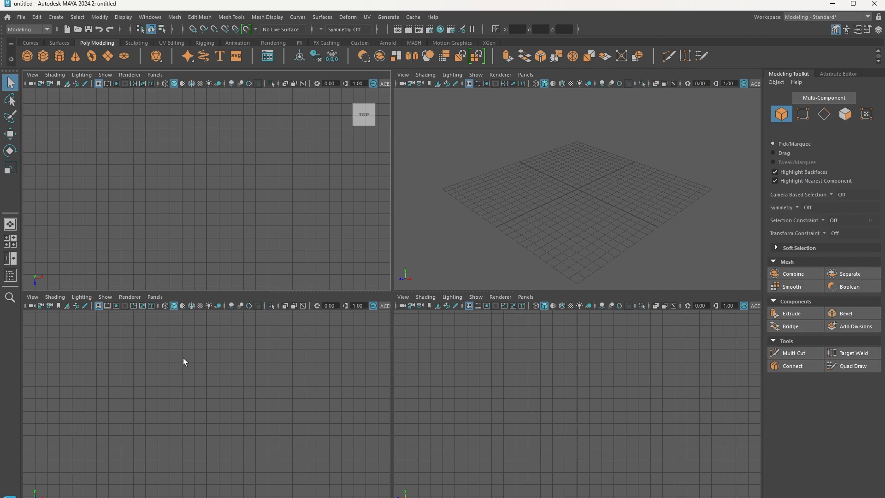
{"action": "left_click", "coordinate": [216, 371]}
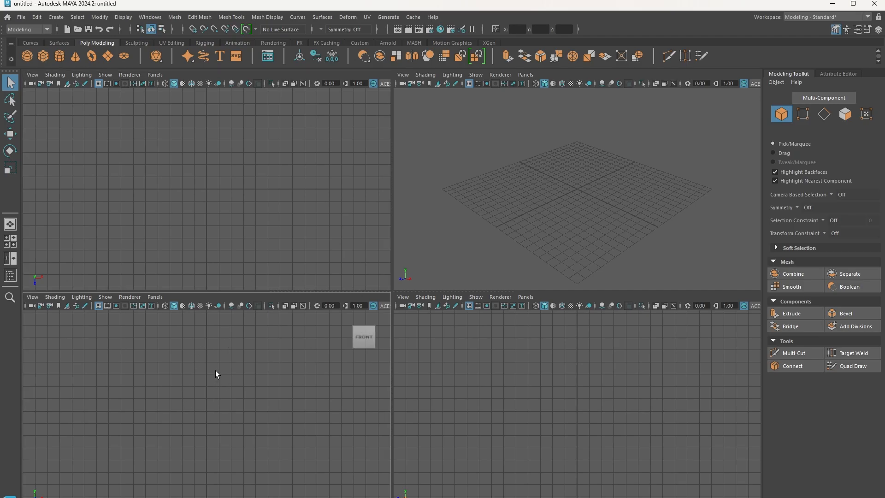
{"action": "key", "text": "space"}
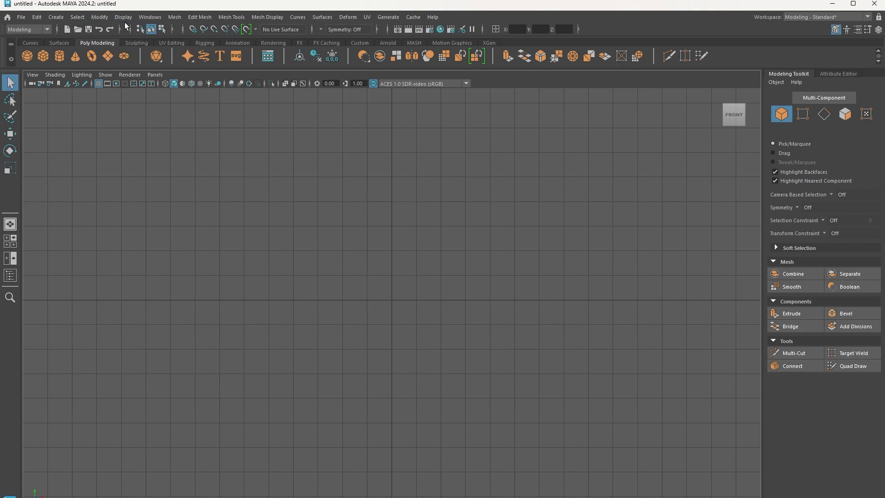
- Draw half of a goblet profile beside the vertical axis with the CV Curve Tool, from inside the bowl down to the foot's underside
{"action": "left_click", "coordinate": [56, 17]}
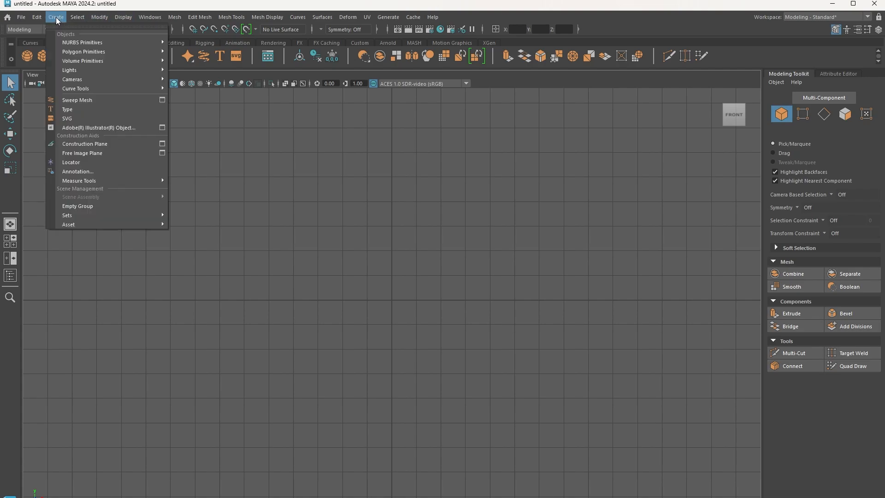
{"action": "mouse_move", "coordinate": [84, 87]}
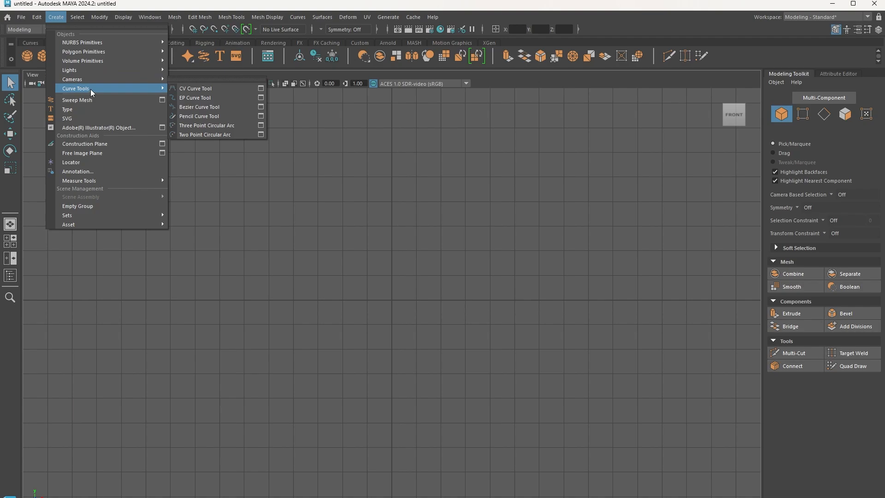
{"action": "left_click", "coordinate": [199, 90]}
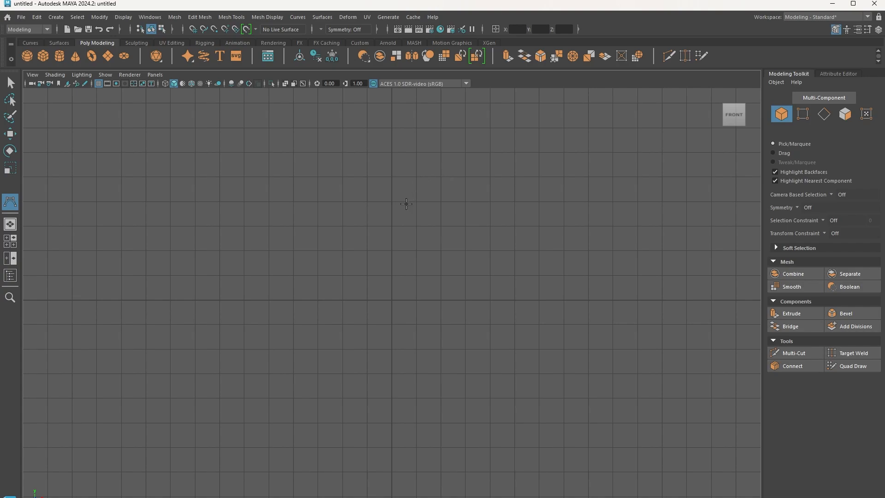
{"action": "left_click", "coordinate": [394, 226]}
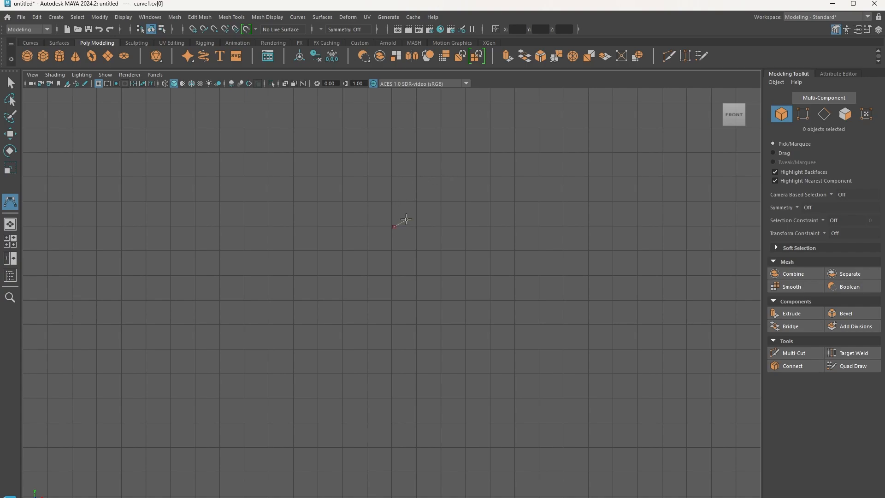
{"action": "left_click", "coordinate": [407, 218]}
{"action": "left_click", "coordinate": [415, 203]}
{"action": "left_click", "coordinate": [423, 186]}
{"action": "left_click", "coordinate": [430, 167]}
{"action": "left_click", "coordinate": [441, 151]}
{"action": "left_click", "coordinate": [448, 153]}
{"action": "left_click", "coordinate": [449, 176]}
{"action": "left_click", "coordinate": [443, 231]}
{"action": "left_click", "coordinate": [443, 266]}
{"action": "left_click", "coordinate": [432, 279]}
{"action": "left_click", "coordinate": [420, 285]}
{"action": "left_click", "coordinate": [405, 294]}
{"action": "left_click", "coordinate": [403, 369]}
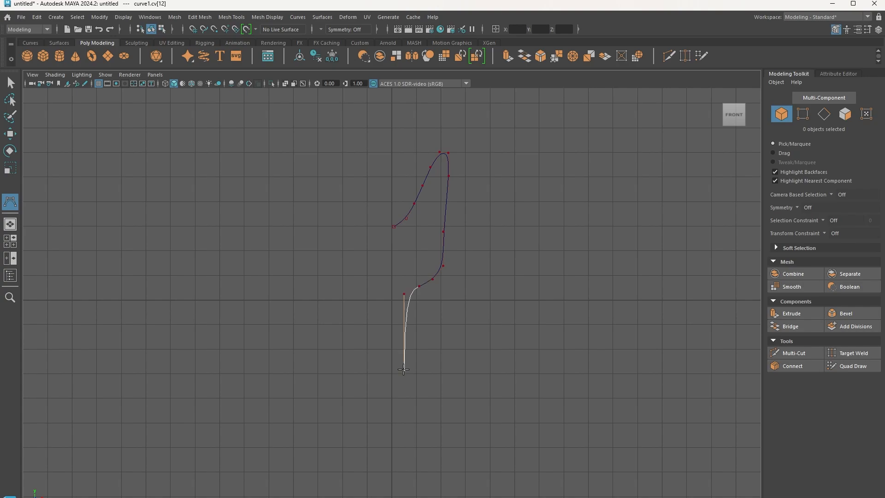
{"action": "left_click", "coordinate": [404, 425]}
{"action": "left_click", "coordinate": [419, 431]}
{"action": "left_click", "coordinate": [436, 433]}
{"action": "left_click", "coordinate": [437, 445]}
{"action": "left_click", "coordinate": [430, 449]}
{"action": "left_click", "coordinate": [412, 446]}
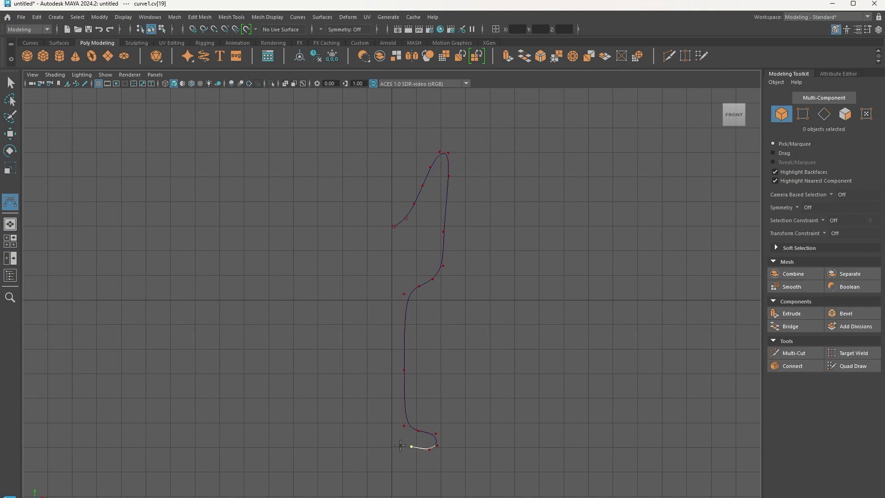
{"action": "left_click", "coordinate": [395, 447]}
{"action": "left_click", "coordinate": [10, 84]}
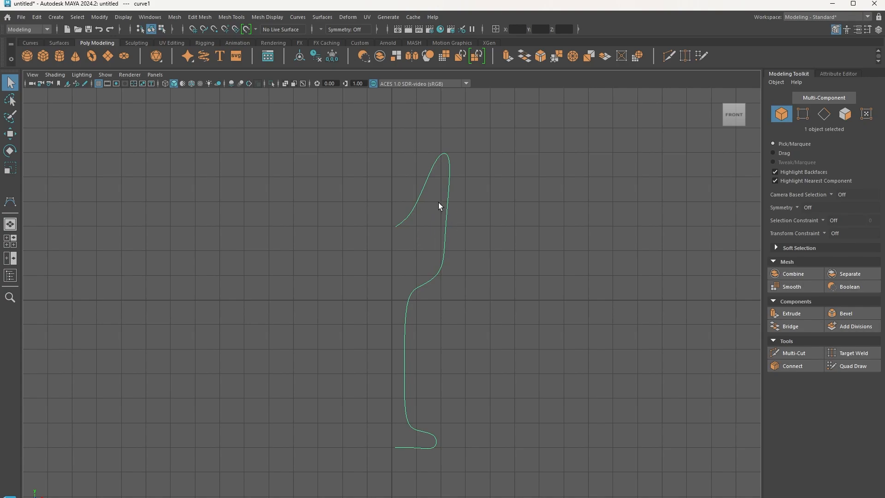
- Open the Revolve options and set the output geometry to Polygons
{"action": "left_click", "coordinate": [323, 17]}
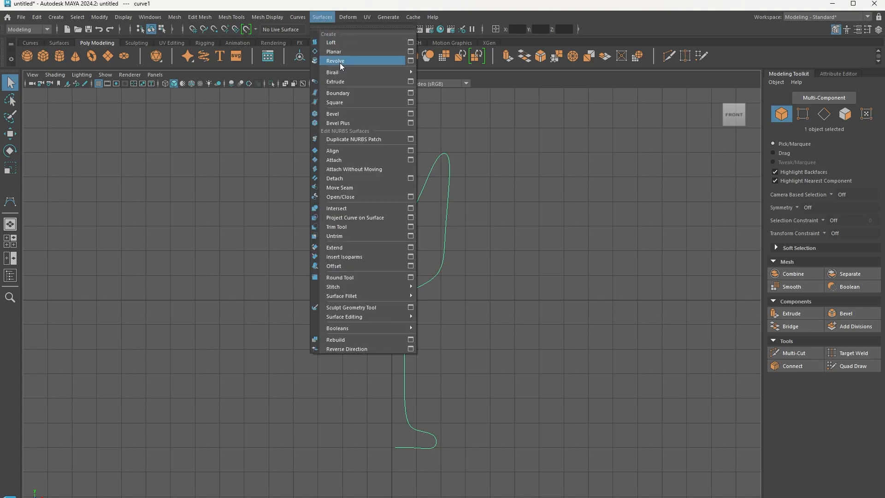
{"action": "left_click", "coordinate": [411, 61]}
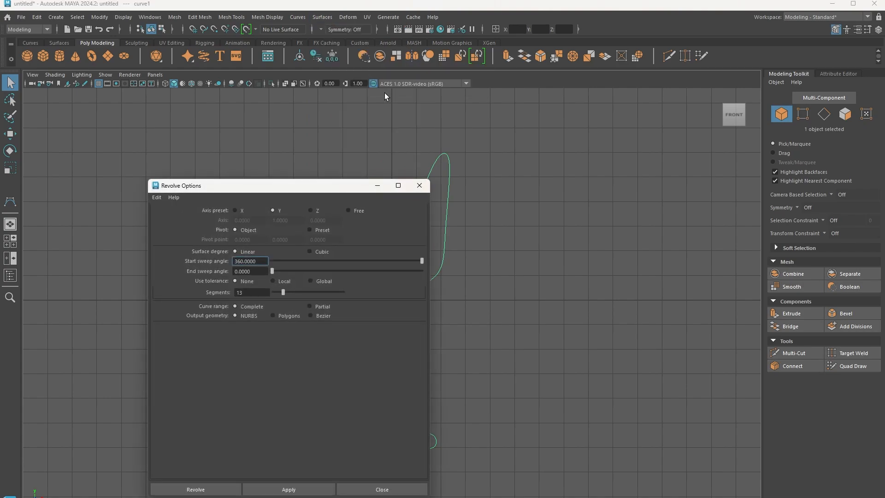
{"action": "left_click_drag", "start_coordinate": [299, 189], "coordinate": [636, 161]}
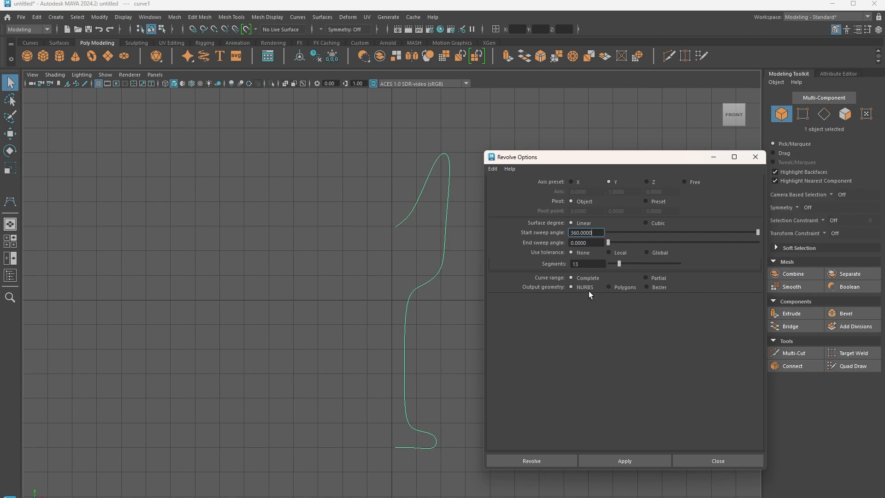
{"action": "left_click", "coordinate": [609, 286]}
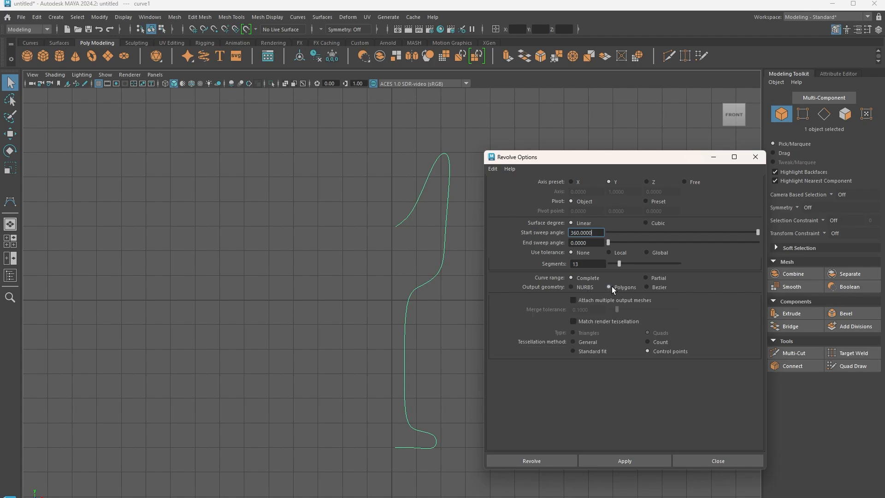
{"action": "left_click", "coordinate": [570, 287]}
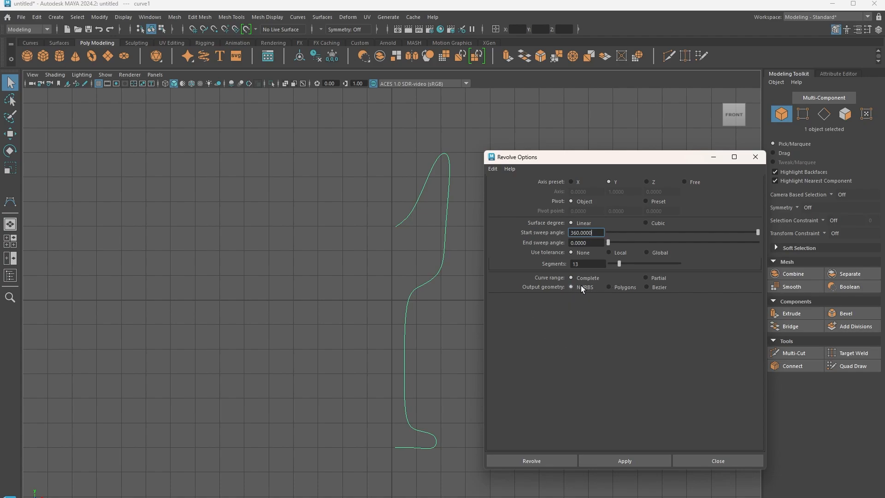
{"action": "left_click", "coordinate": [610, 287]}
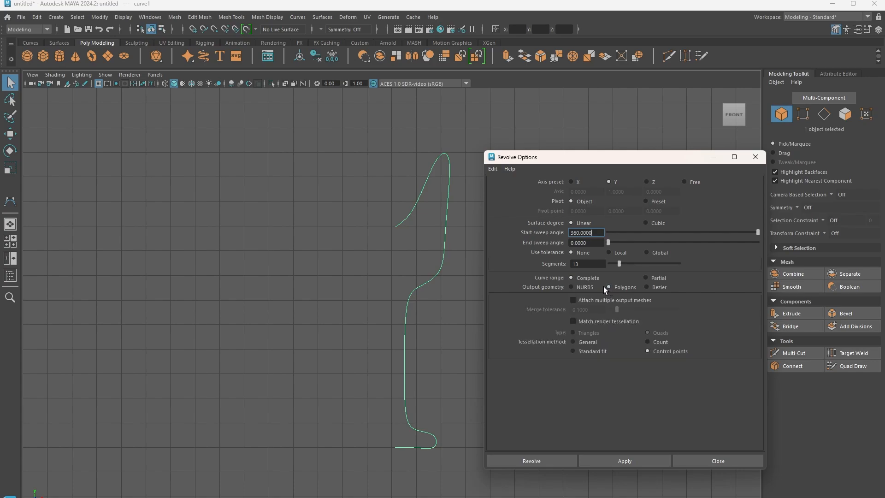
- Revolve the goblet profile curve into a full mesh and close the options
{"action": "left_click", "coordinate": [622, 459]}
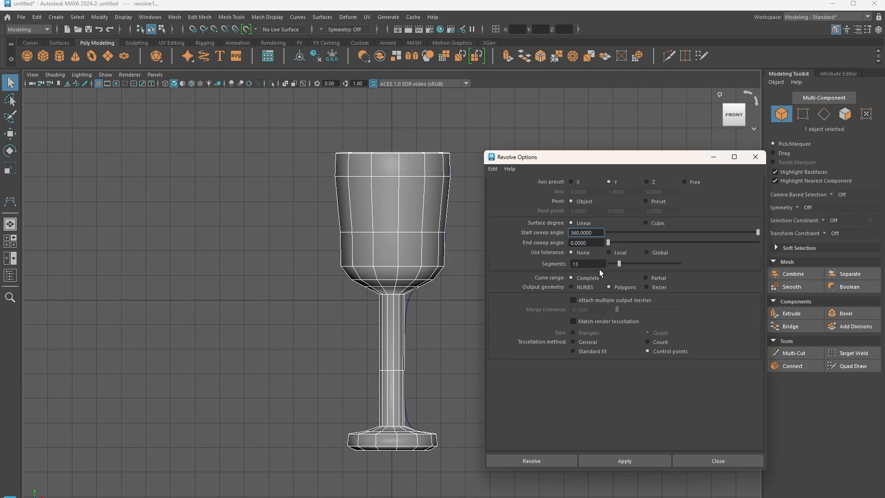
{"action": "left_click", "coordinate": [757, 158]}
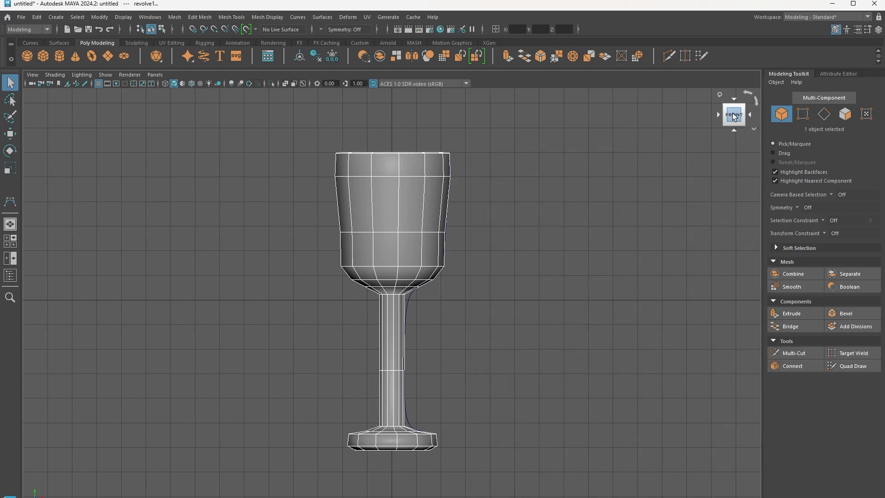
{"action": "scroll", "coordinate": [732, 119], "scroll_direction": "up", "scroll_amount": 5}
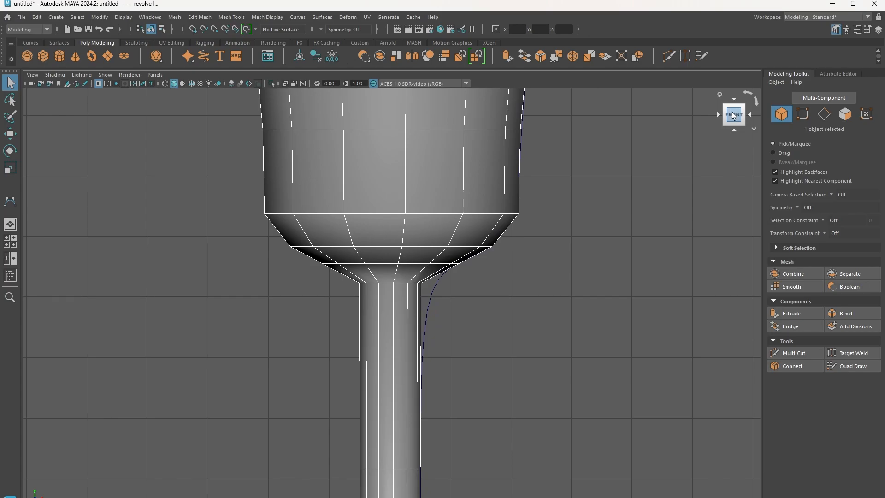
- Select the revolved goblet together with its profile curve in the perspective view and delete both
{"action": "left_click", "coordinate": [13, 238]}
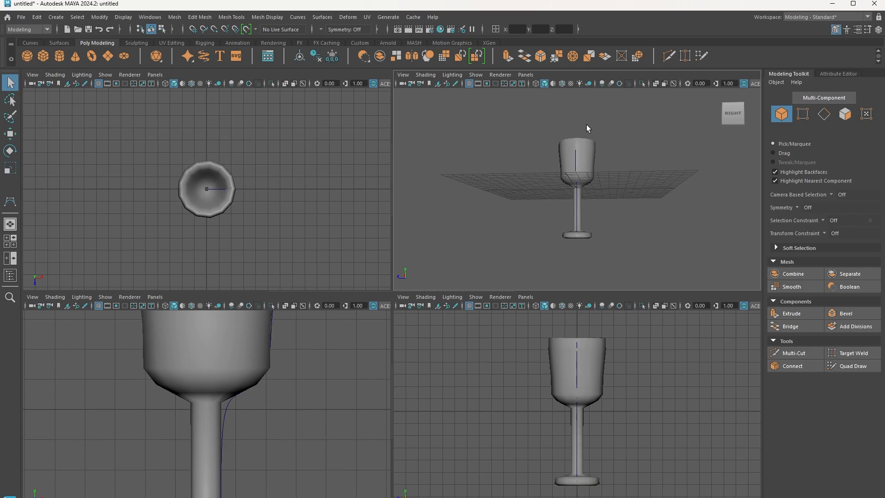
{"action": "left_click_drag", "start_coordinate": [552, 124], "coordinate": [616, 261]}
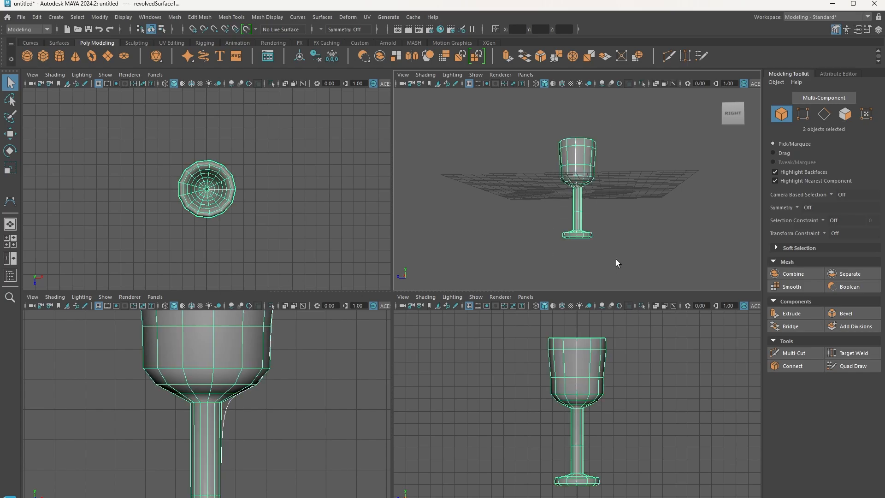
{"action": "key", "text": "Delete"}
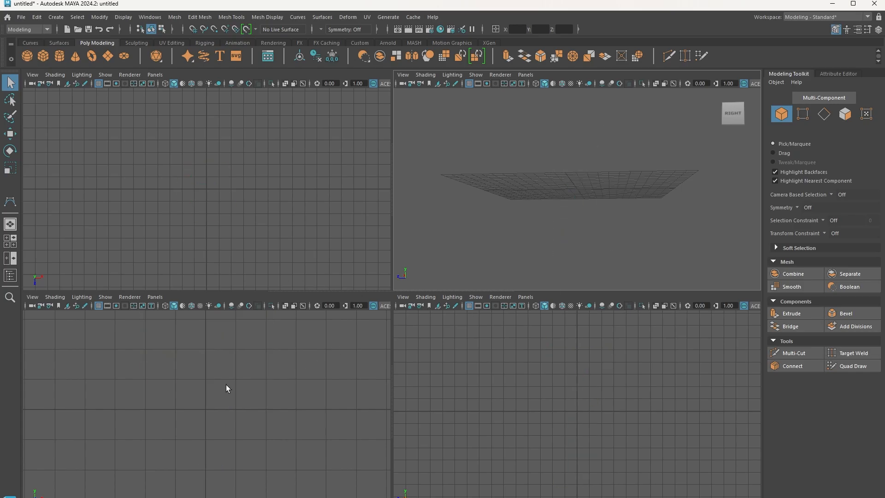
- In the maximized front view, draw a vase-like half profile beside the vertical axis with the CV Curve Tool, narrow-necked and wide-bellied with an inward-curving base
{"action": "scroll", "coordinate": [209, 354], "scroll_direction": "down", "scroll_amount": 4}
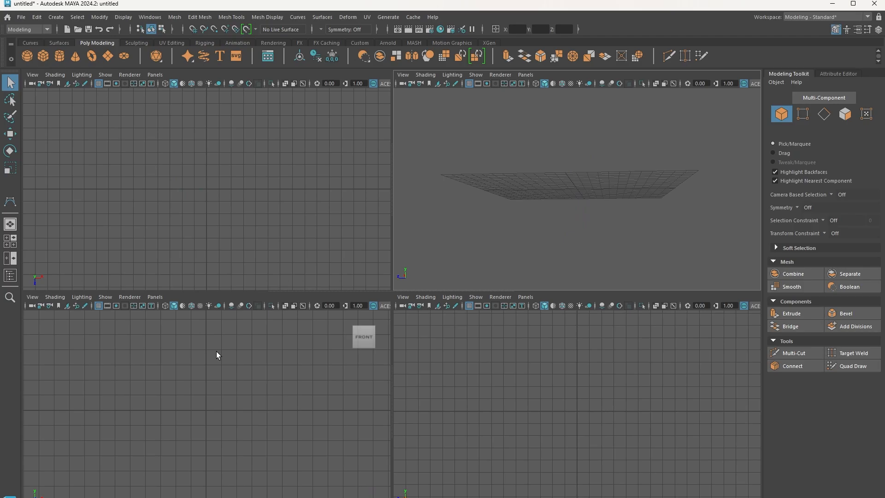
{"action": "key", "text": "space"}
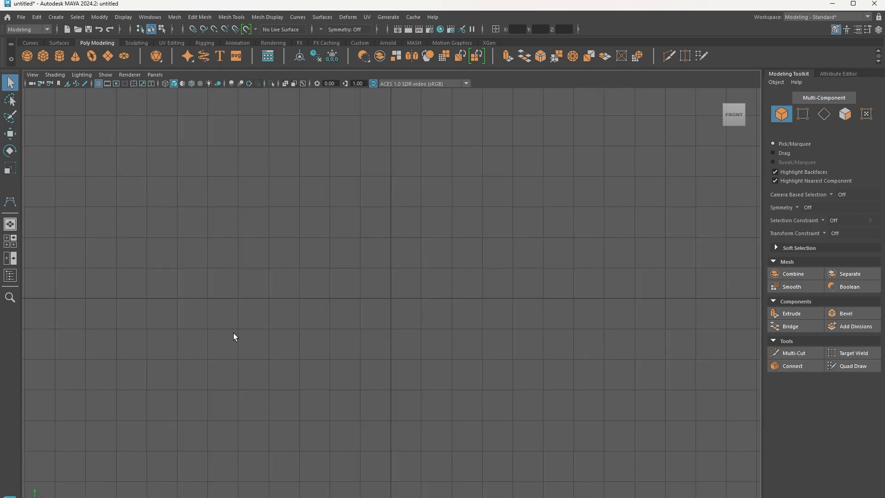
{"action": "left_click", "coordinate": [62, 16]}
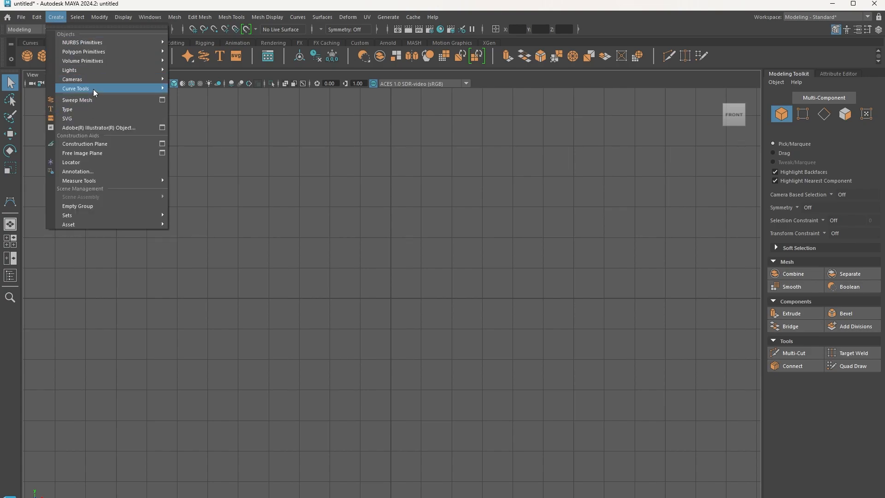
{"action": "mouse_move", "coordinate": [93, 88]}
{"action": "left_click", "coordinate": [213, 90]}
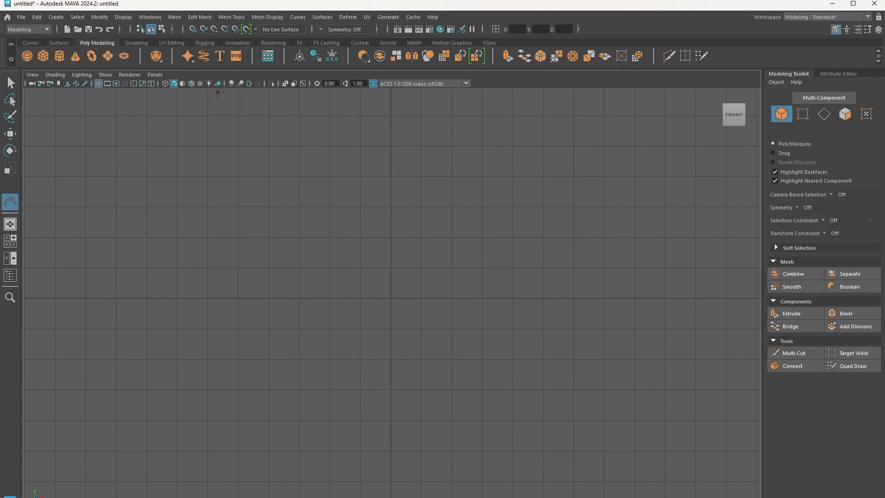
{"action": "left_click", "coordinate": [399, 121]}
{"action": "left_click", "coordinate": [438, 140]}
{"action": "left_click", "coordinate": [448, 184]}
{"action": "left_click", "coordinate": [431, 212]}
{"action": "left_click", "coordinate": [424, 249]}
{"action": "left_click", "coordinate": [431, 267]}
{"action": "left_click", "coordinate": [444, 276]}
{"action": "left_click", "coordinate": [465, 297]}
{"action": "left_click", "coordinate": [515, 349]}
{"action": "left_click", "coordinate": [508, 374]}
{"action": "left_click", "coordinate": [456, 431]}
{"action": "left_click", "coordinate": [417, 447]}
{"action": "left_click", "coordinate": [414, 421]}
{"action": "left_click", "coordinate": [412, 389]}
{"action": "left_click", "coordinate": [393, 391]}
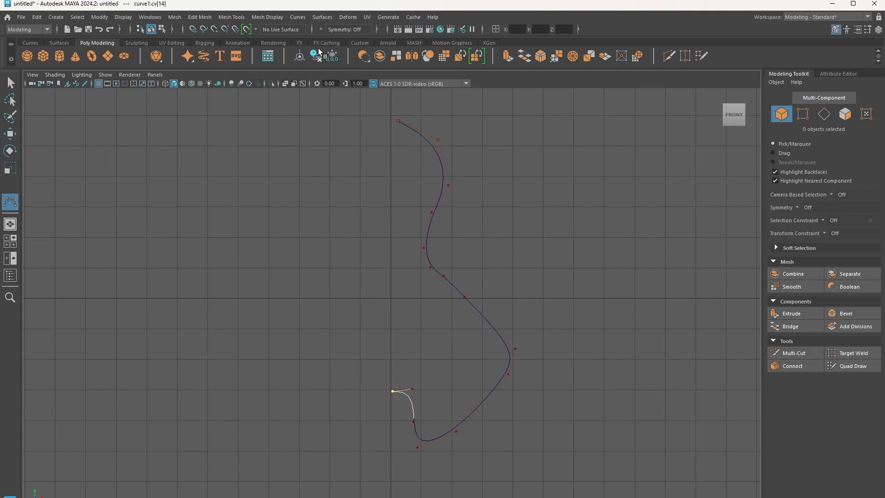
{"action": "left_click", "coordinate": [10, 84]}
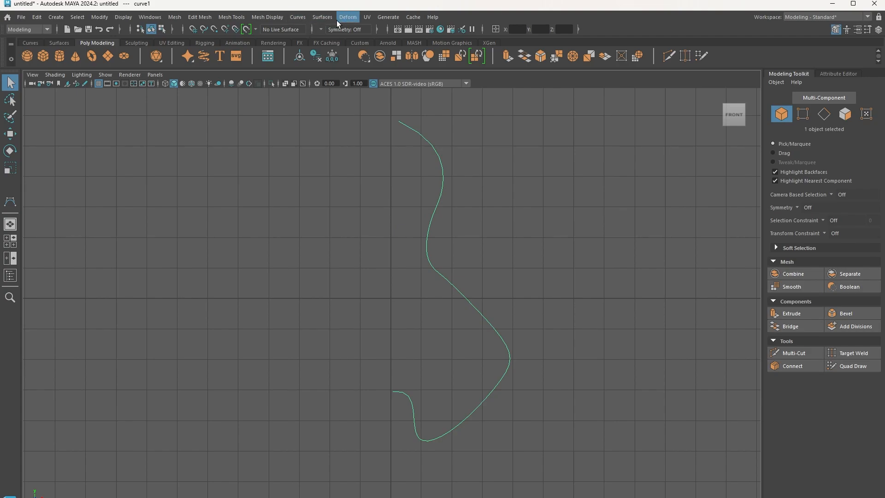
- Revolve the vase-like profile curve into a polygon mesh and show it in the four-view layout
{"action": "left_click", "coordinate": [322, 18]}
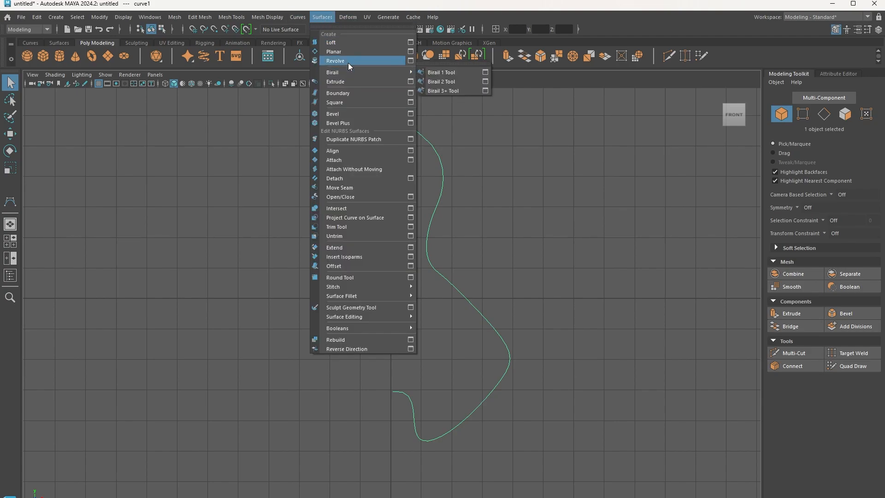
{"action": "left_click", "coordinate": [413, 59]}
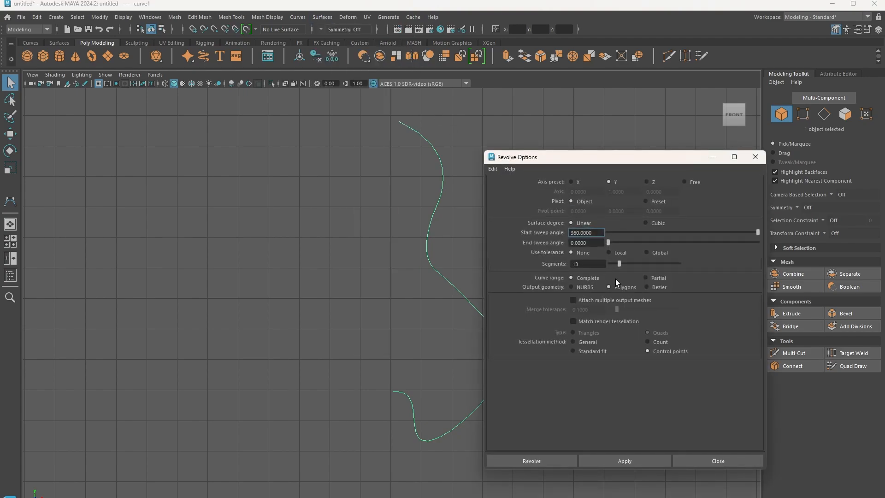
{"action": "left_click", "coordinate": [626, 460]}
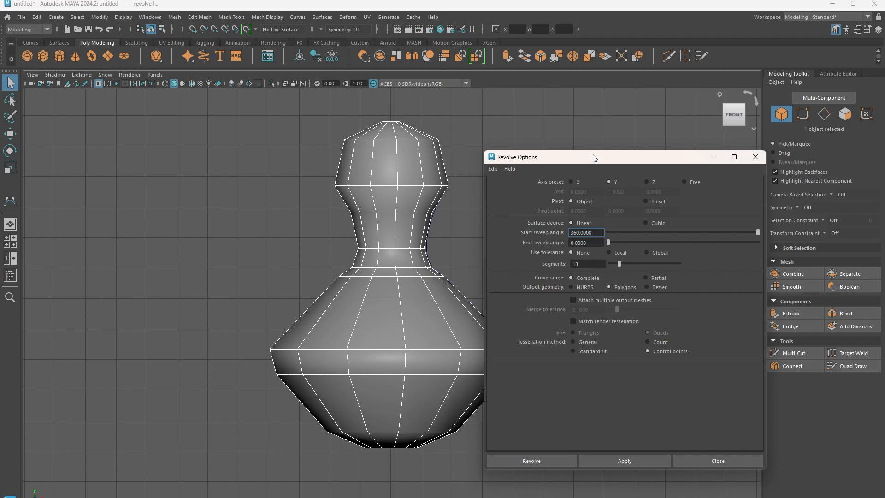
{"action": "left_click_drag", "start_coordinate": [594, 158], "coordinate": [607, 265]}
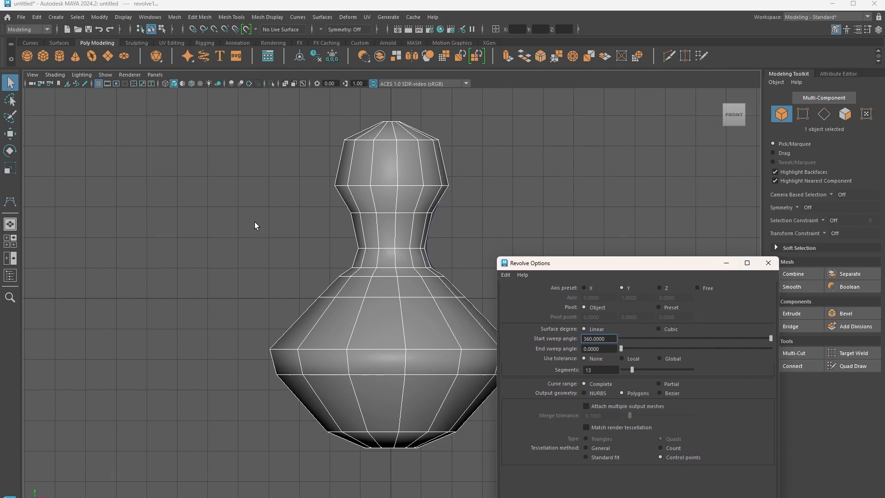
{"action": "left_click", "coordinate": [7, 238]}
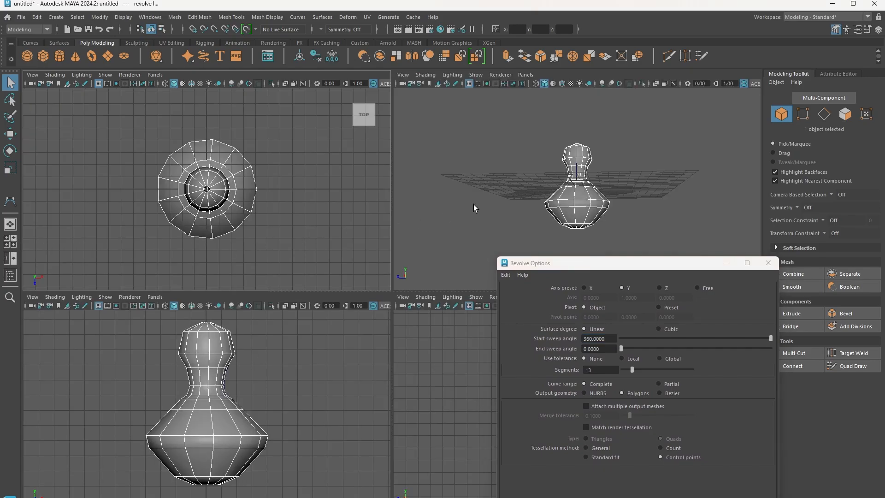
{"action": "left_click", "coordinate": [634, 144]}
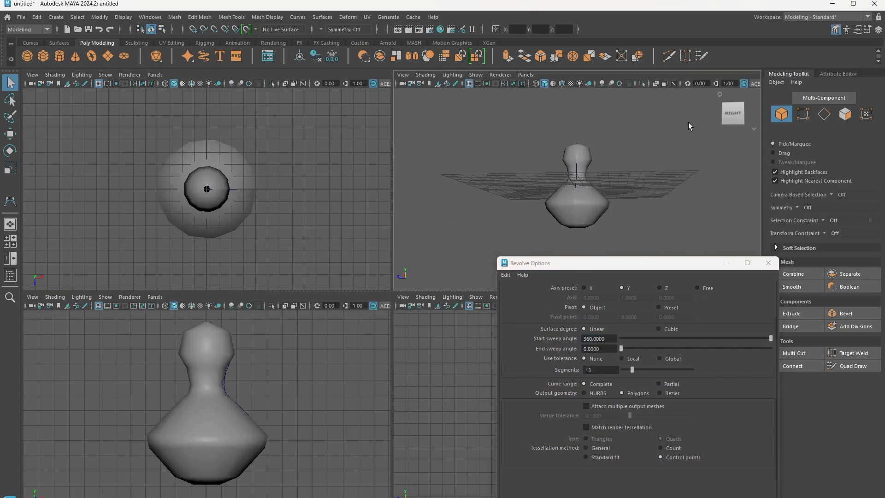
{"action": "left_click", "coordinate": [734, 121]}
{"action": "left_click_drag", "start_coordinate": [735, 121], "coordinate": [668, 140]}
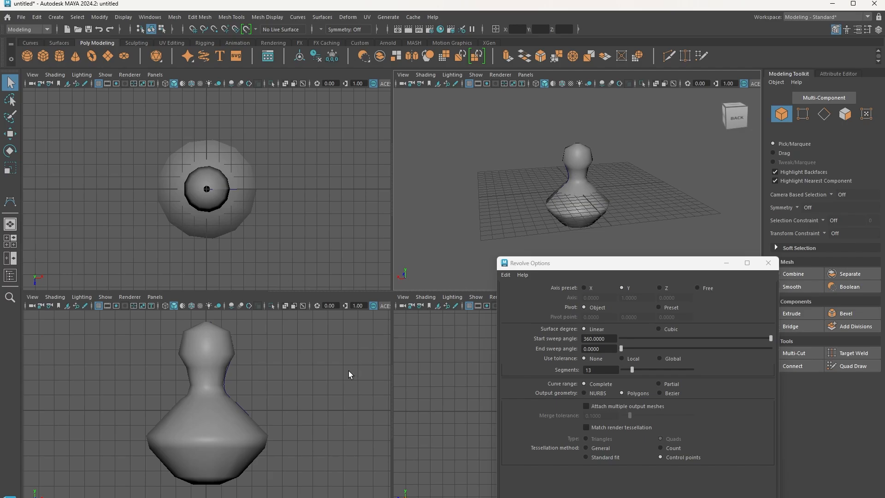
- Select the revolved vase-like mesh together with its profile curve and duplicate both along the X axis in the front view
{"action": "left_click", "coordinate": [206, 348]}
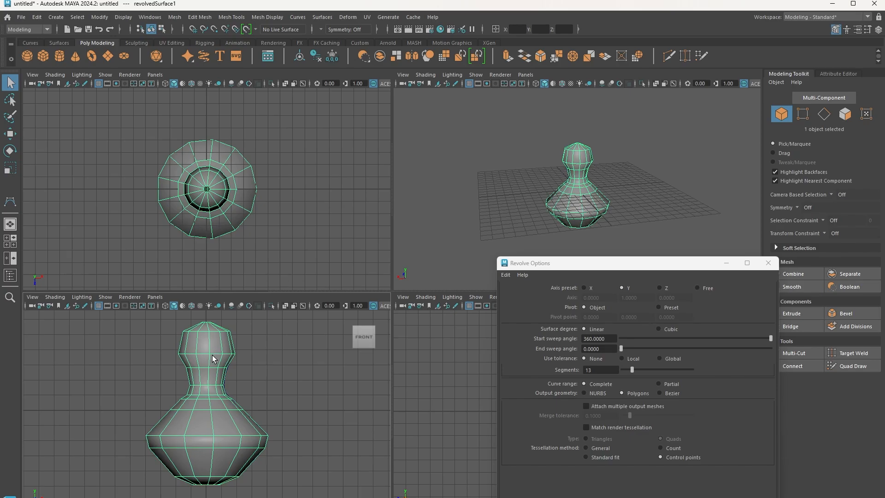
{"action": "left_click_drag", "start_coordinate": [220, 355], "coordinate": [93, 240]}
{"action": "left_click_drag", "start_coordinate": [155, 321], "coordinate": [274, 486]}
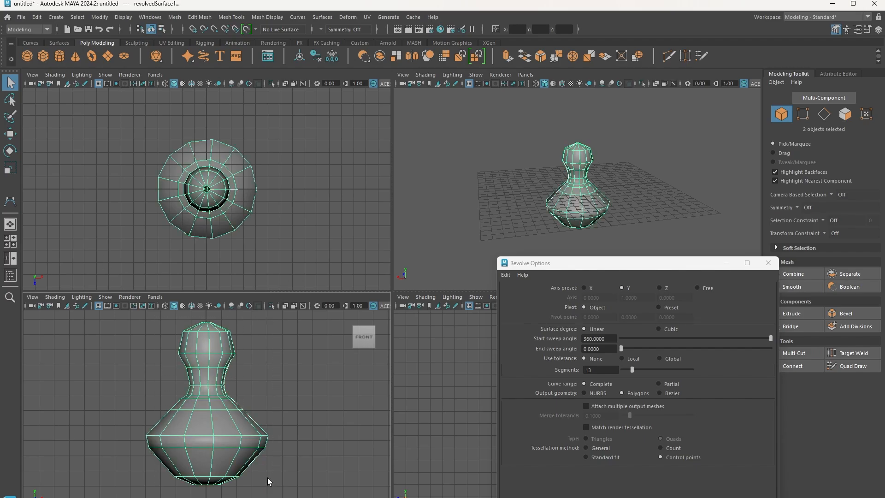
{"action": "left_click", "coordinate": [9, 134]}
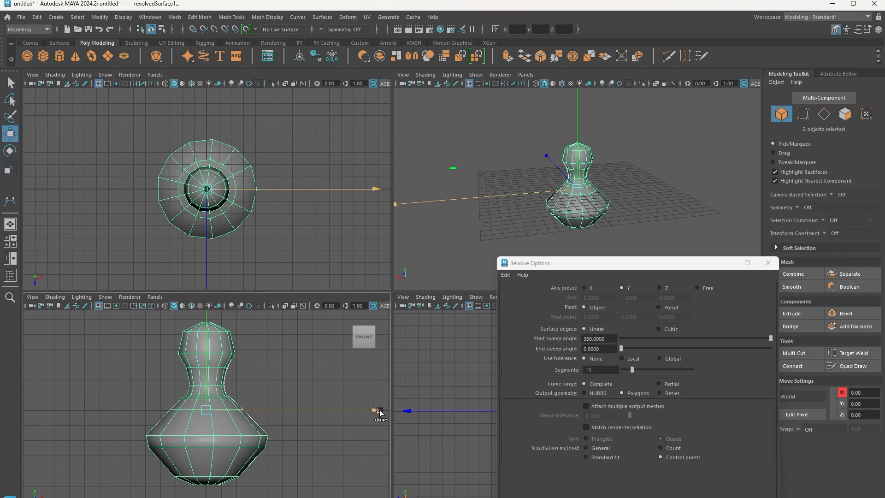
{"action": "left_click_drag", "start_coordinate": [375, 410], "coordinate": [465, 408], "text": "shift"}
- Delete the original vase-like mesh and its profile curve, closing the Revolve options
{"action": "left_click", "coordinate": [204, 375]}
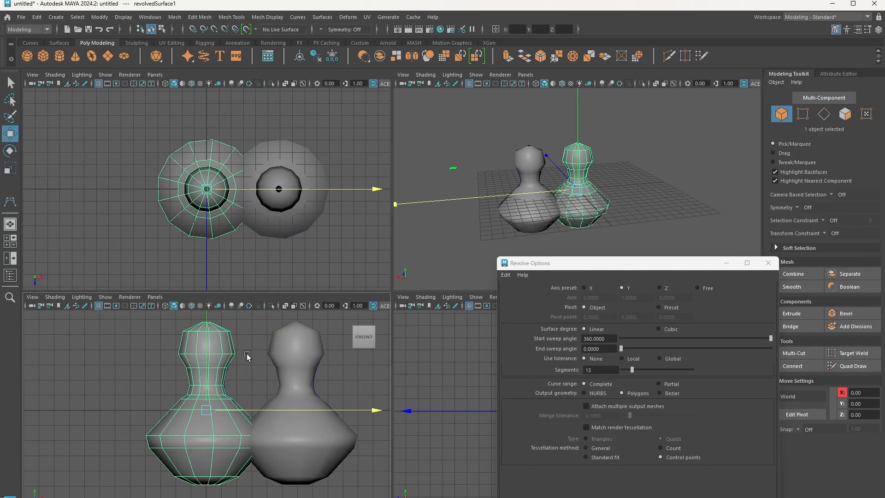
{"action": "key", "text": "Delete"}
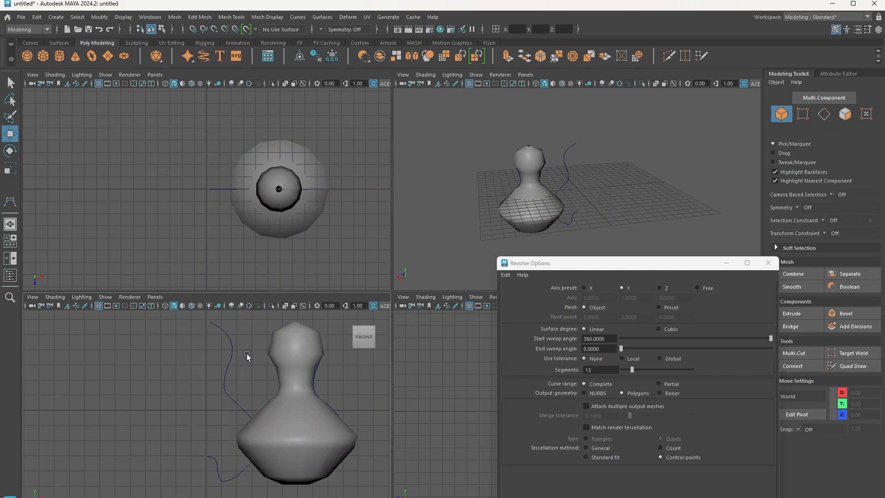
{"action": "left_click", "coordinate": [10, 83]}
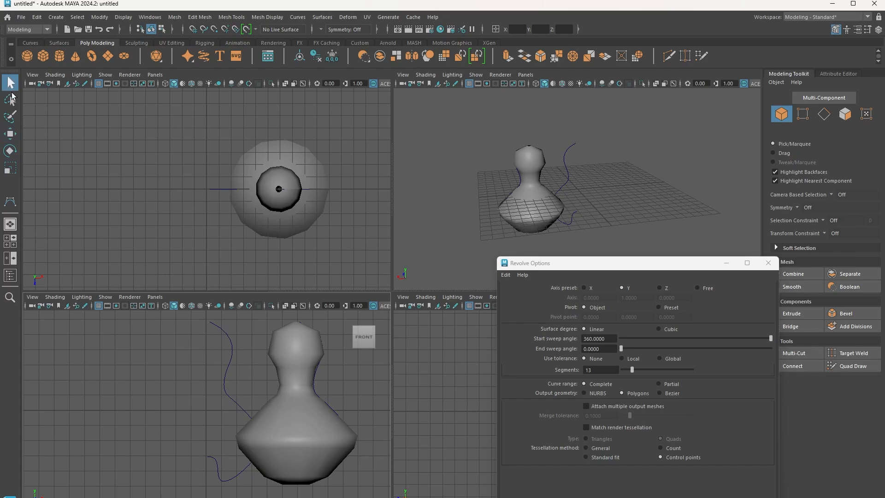
{"action": "left_click_drag", "start_coordinate": [236, 380], "coordinate": [253, 389]}
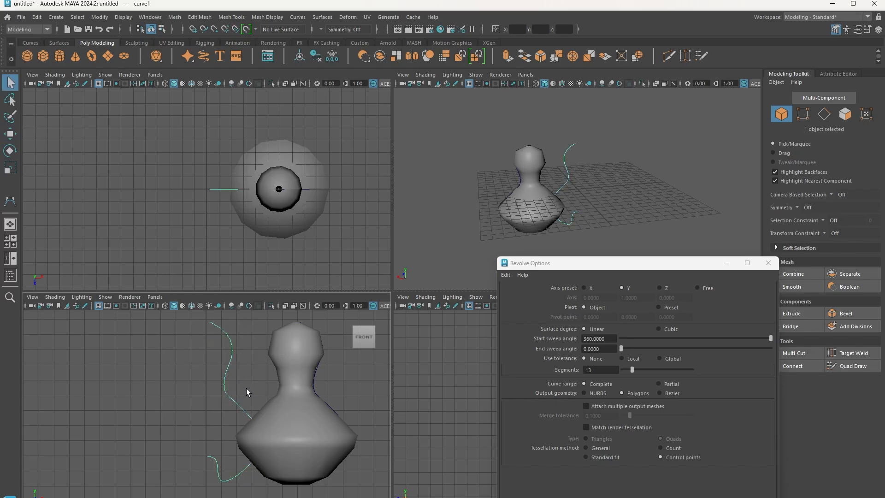
{"action": "left_click", "coordinate": [768, 263]}
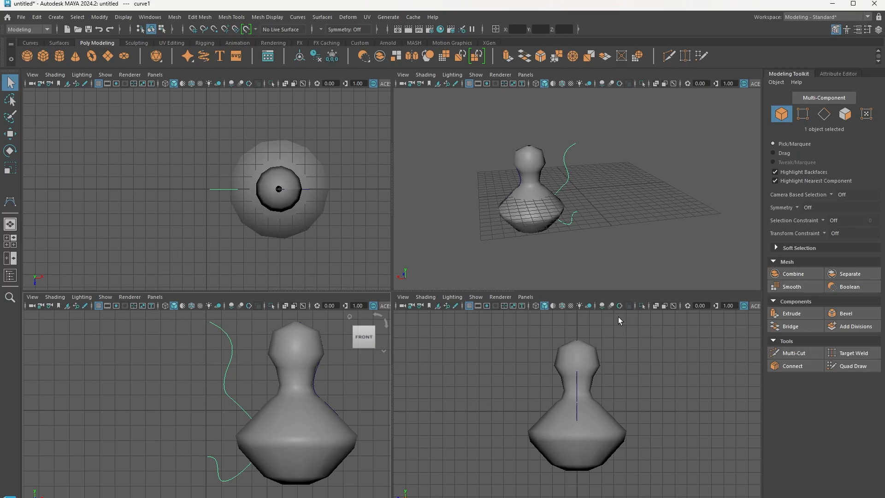
{"action": "key", "text": "Delete"}
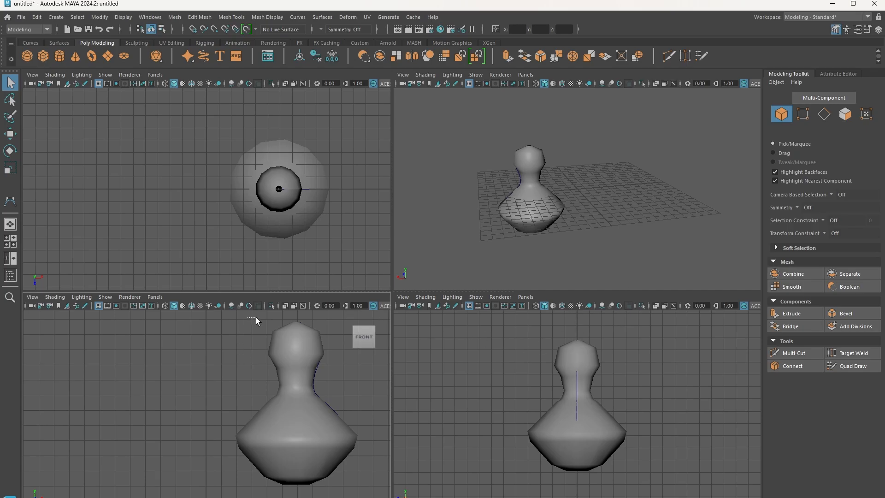
- Select the duplicated mesh and its curve together in the front view and delete both
{"action": "left_click_drag", "start_coordinate": [256, 317], "coordinate": [358, 496]}
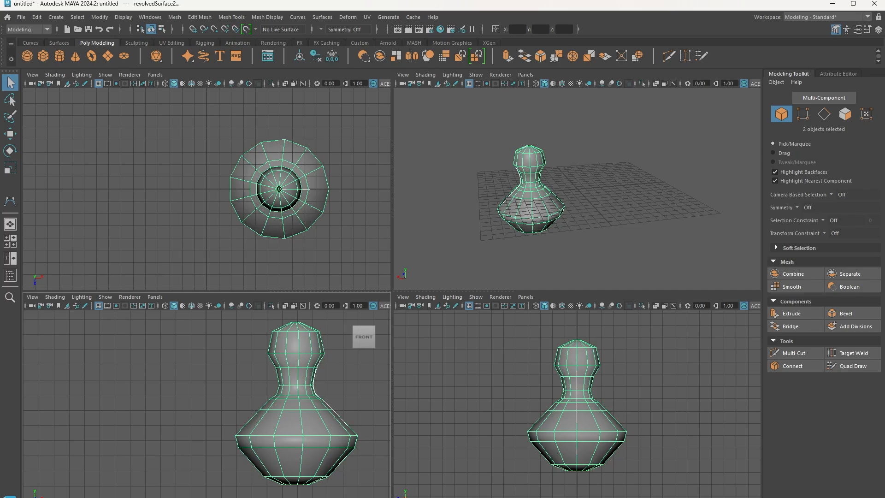
{"action": "key", "text": "Delete"}
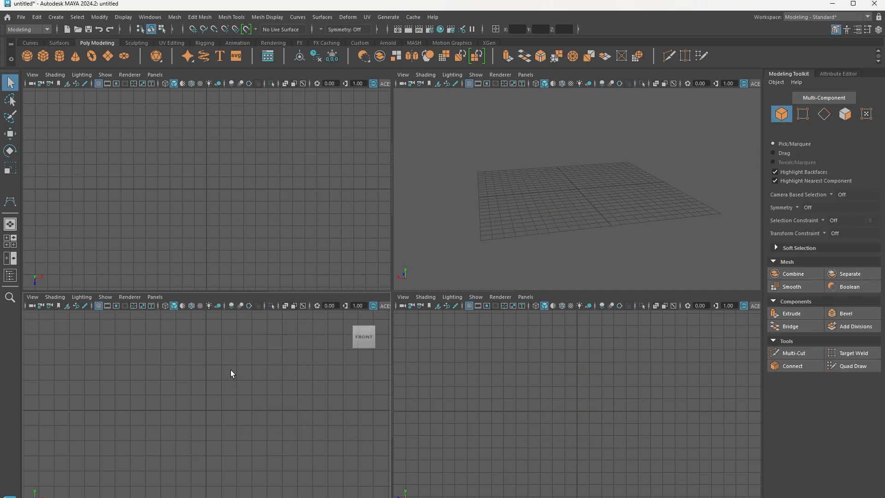
- Maximize the front view and activate the CV Curve Tool
{"action": "key", "text": "space"}
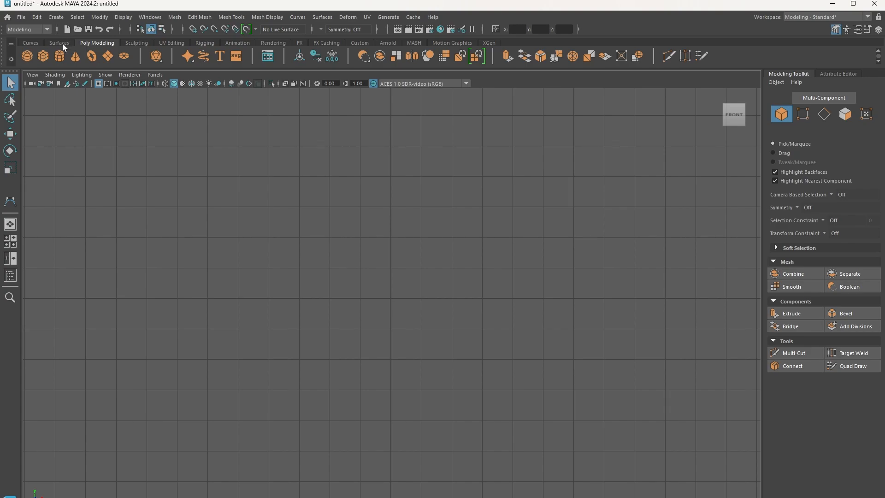
{"action": "left_click", "coordinate": [29, 43]}
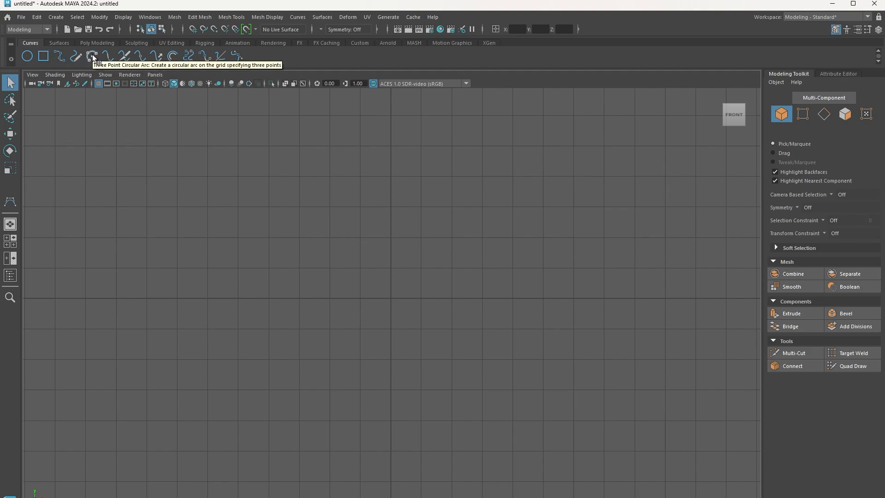
{"action": "left_click", "coordinate": [56, 17]}
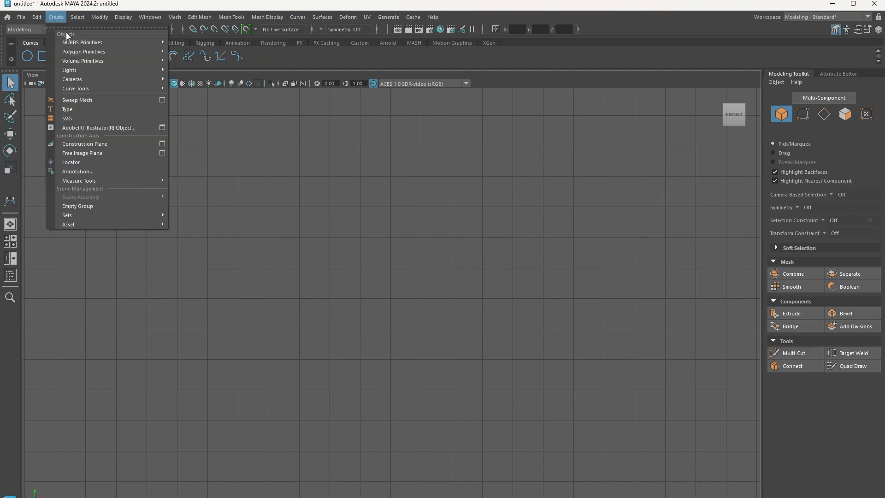
{"action": "mouse_move", "coordinate": [79, 88]}
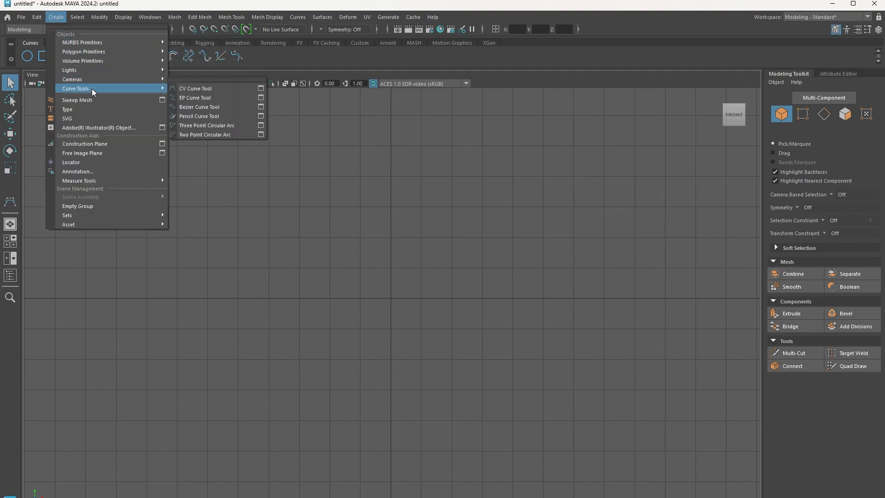
{"action": "left_click", "coordinate": [198, 90]}
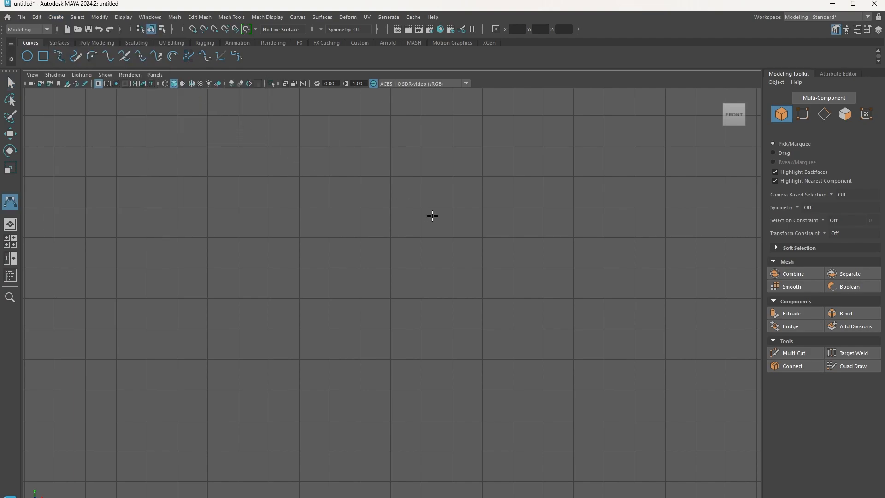
- Return to the four-view layout and import Vase Curve Tool.jpg from D:\CLASS SCHEDULE\SPRING 2025\3D DESIGN\ASSETS as an image plane in the front view
{"action": "left_click", "coordinate": [11, 241]}
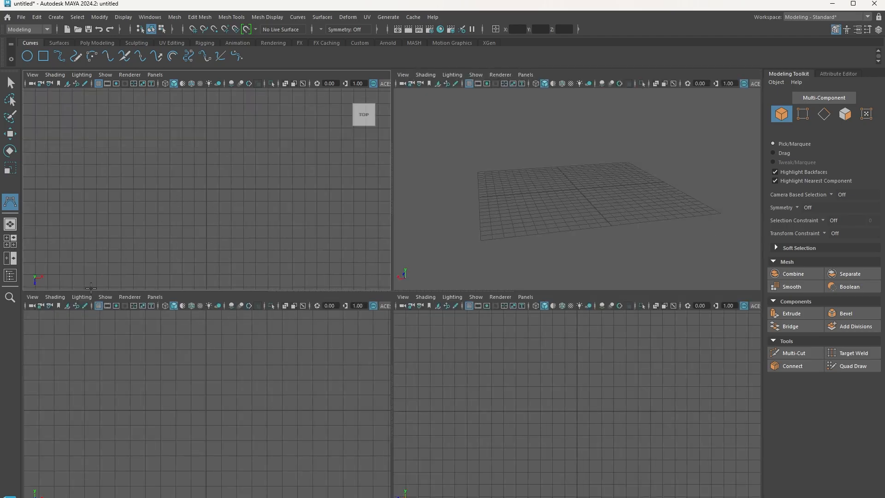
{"action": "left_click", "coordinate": [32, 298]}
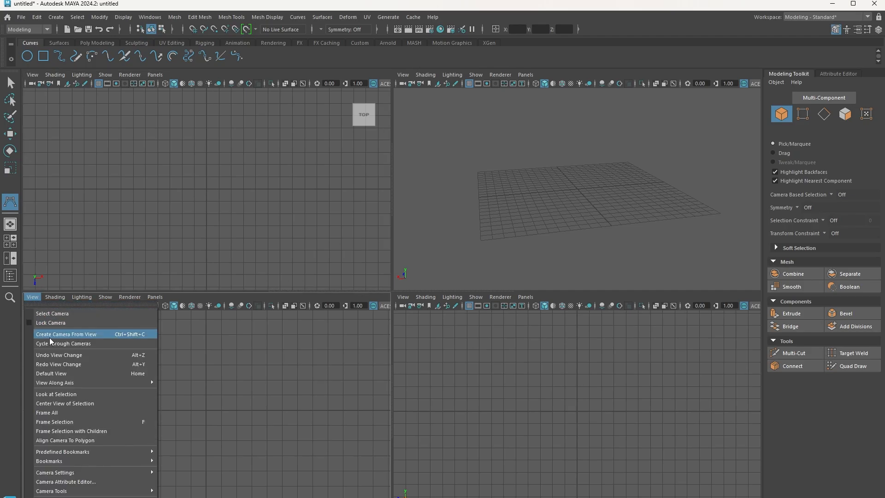
{"action": "mouse_move", "coordinate": [57, 383]}
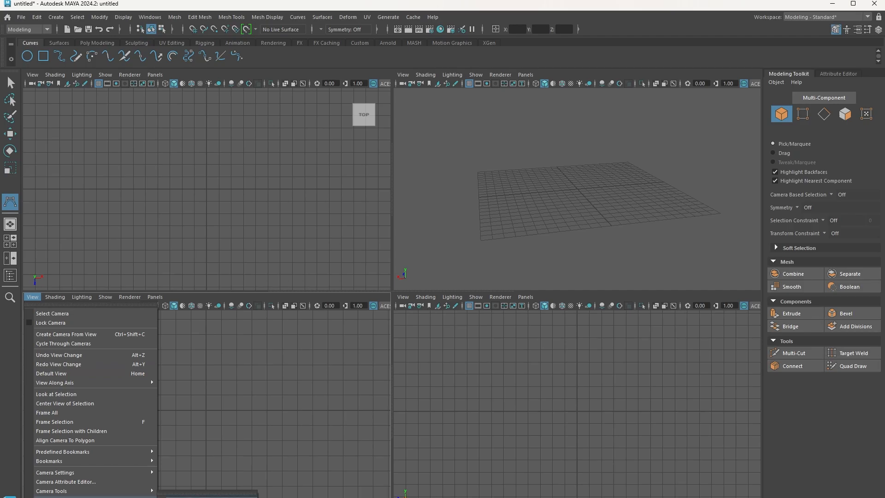
{"action": "left_click", "coordinate": [207, 497]}
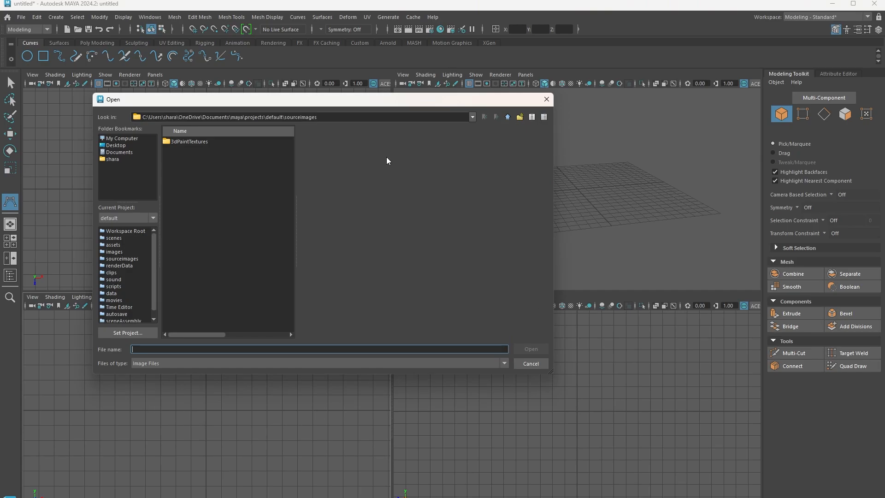
{"action": "left_click", "coordinate": [134, 140]}
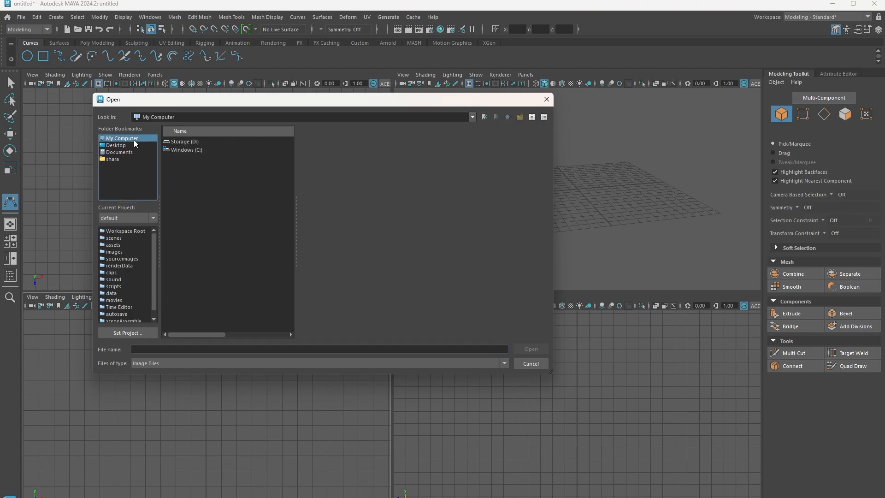
{"action": "left_click", "coordinate": [185, 142]}
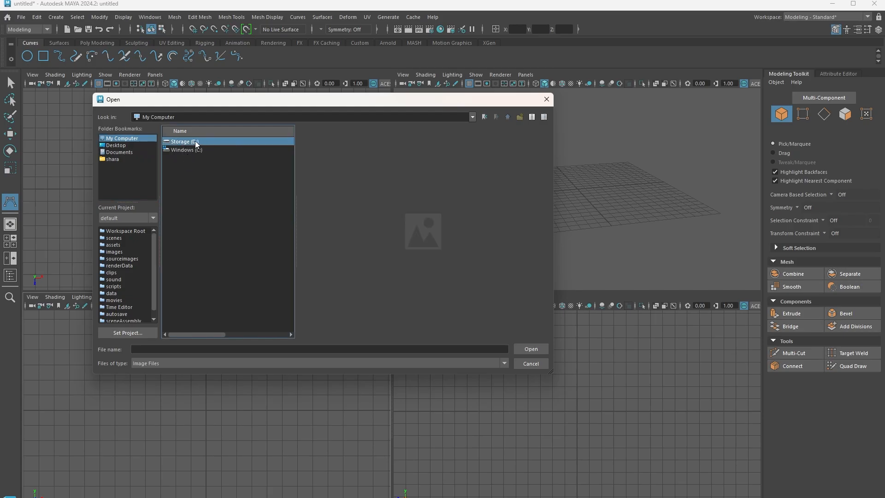
{"action": "double_click", "coordinate": [212, 143]}
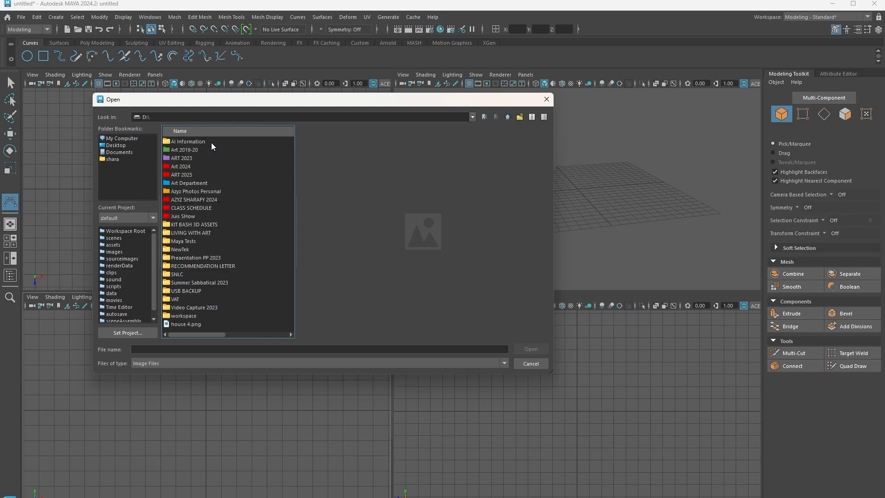
{"action": "double_click", "coordinate": [202, 208]}
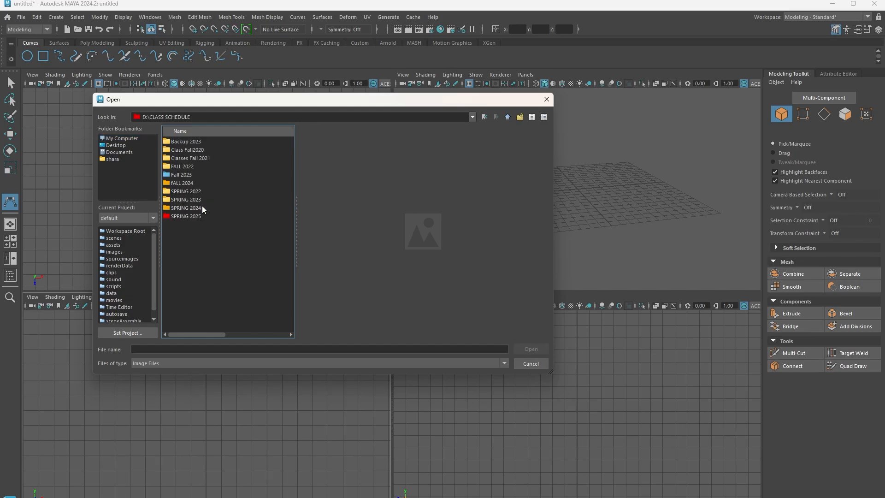
{"action": "double_click", "coordinate": [187, 217]}
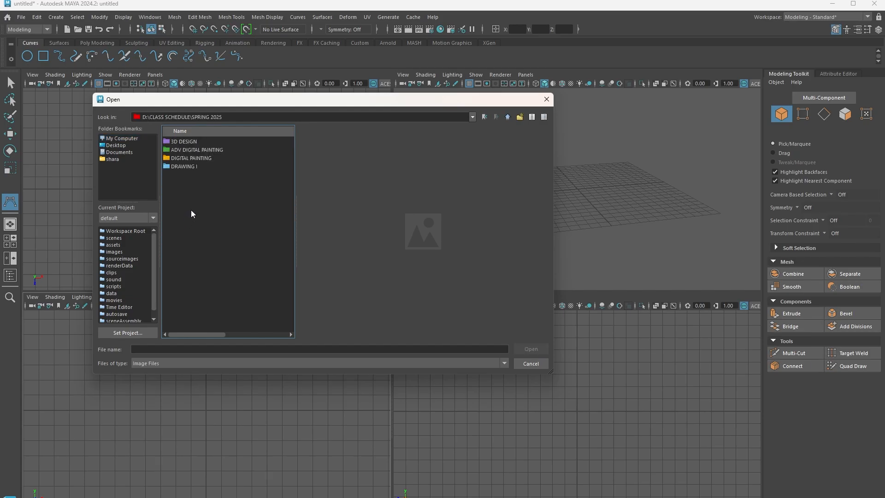
{"action": "double_click", "coordinate": [187, 142]}
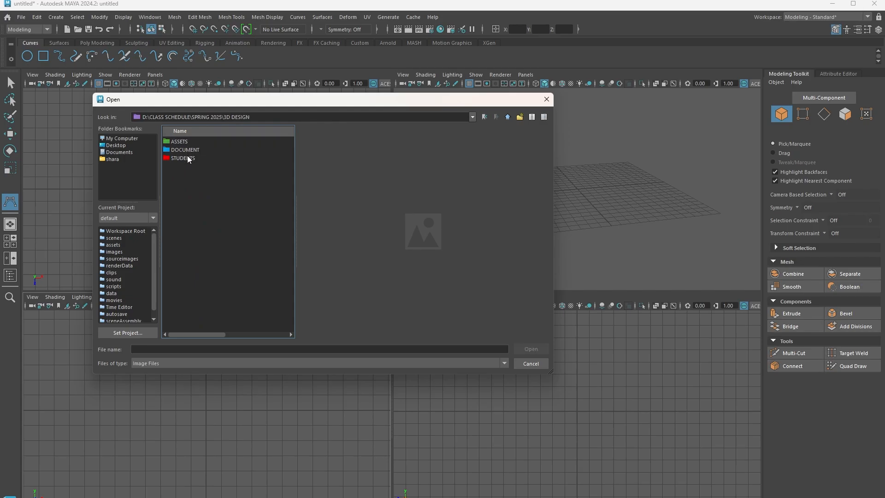
{"action": "double_click", "coordinate": [182, 142]}
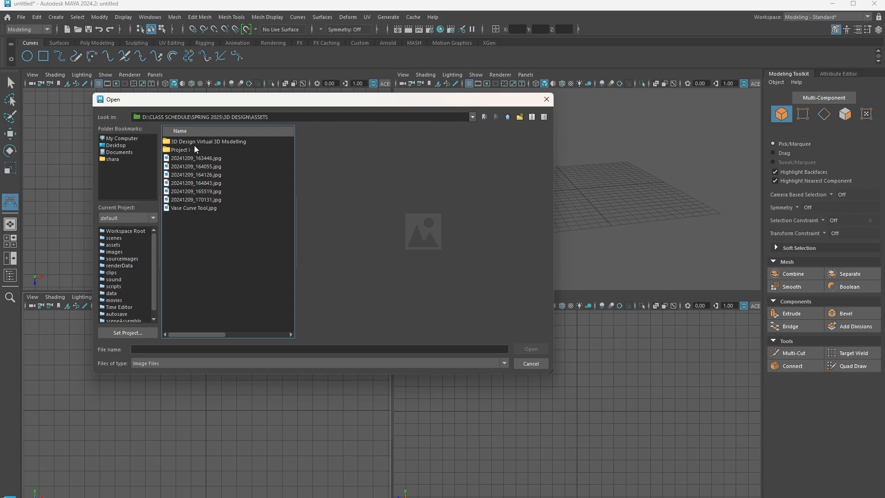
{"action": "left_click", "coordinate": [190, 208]}
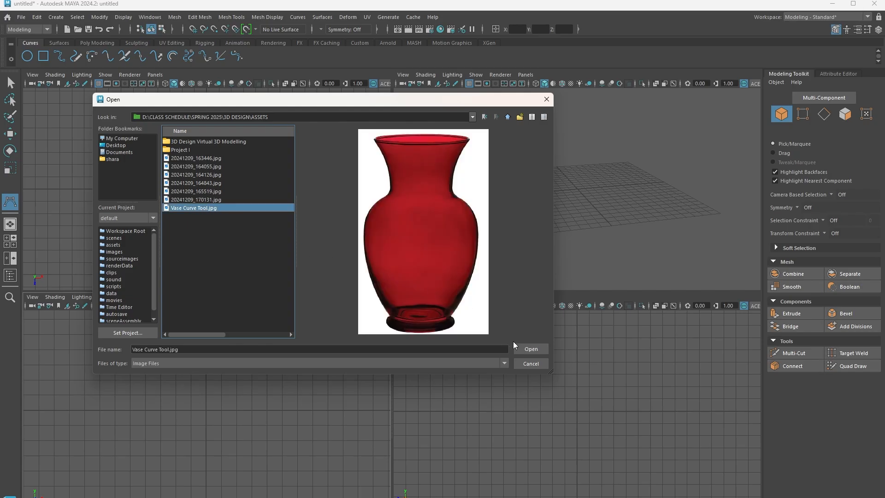
{"action": "left_click", "coordinate": [535, 349]}
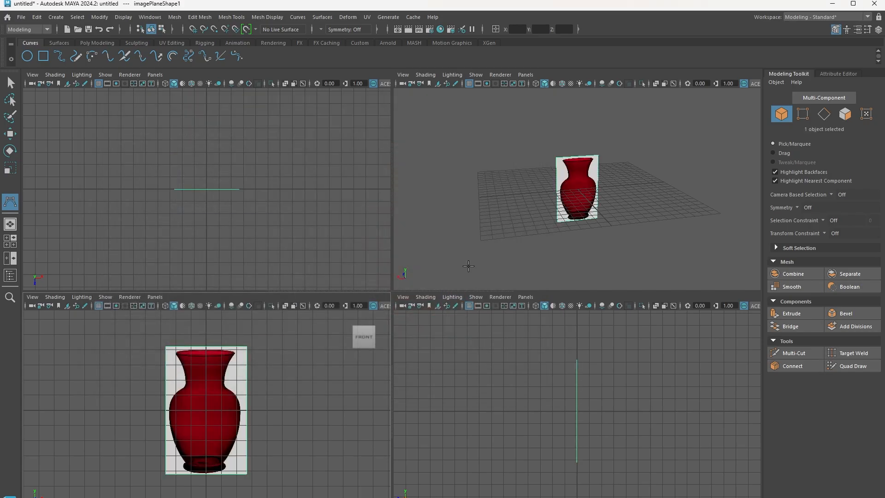
{"action": "left_click", "coordinate": [735, 113]}
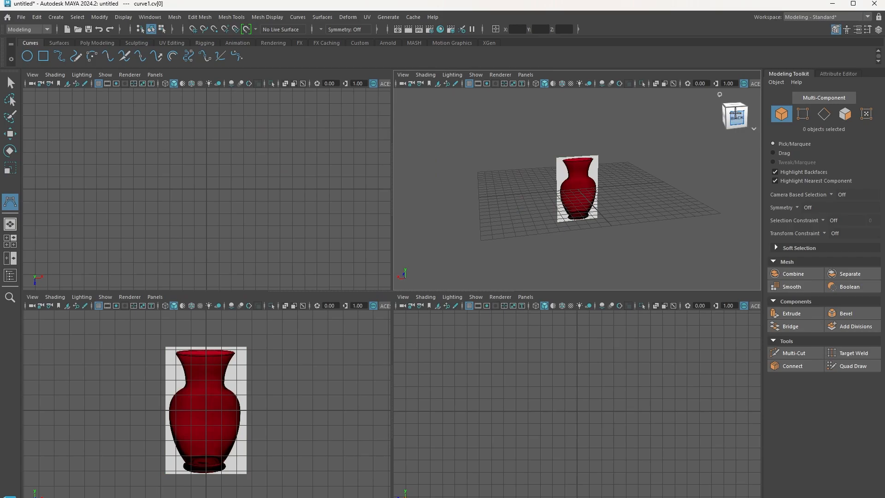
{"action": "left_click_drag", "start_coordinate": [738, 114], "coordinate": [720, 121]}
{"action": "left_click_drag", "start_coordinate": [730, 117], "coordinate": [728, 108]}
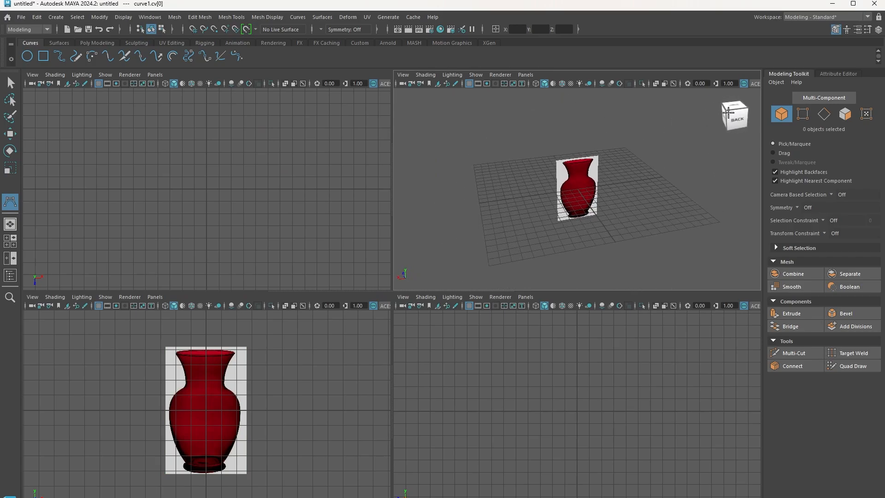
- Maximize the front view with the vase reference image and remove the stray curve point placed beside the vase
{"action": "left_click", "coordinate": [276, 367]}
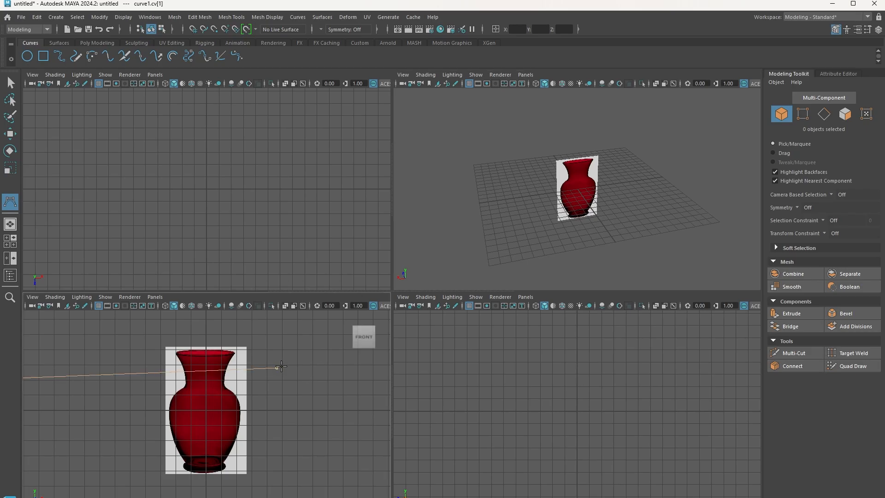
{"action": "key", "text": "space"}
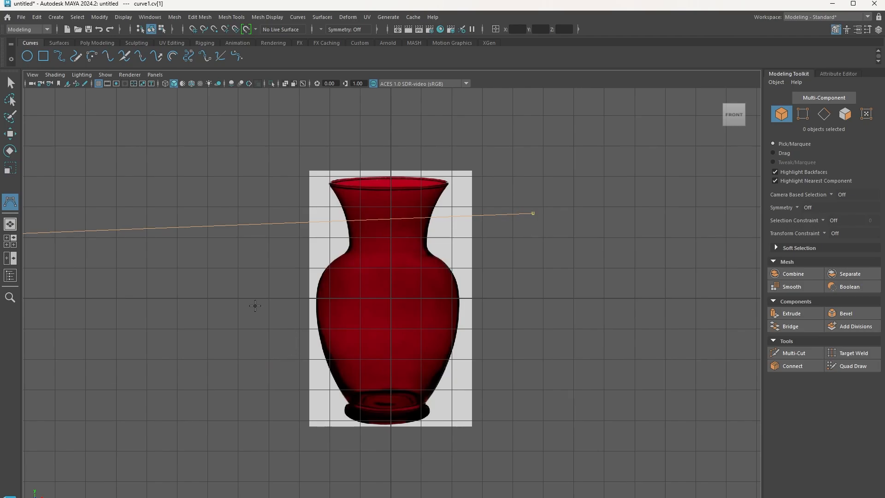
{"action": "key", "text": "BackSpace"}
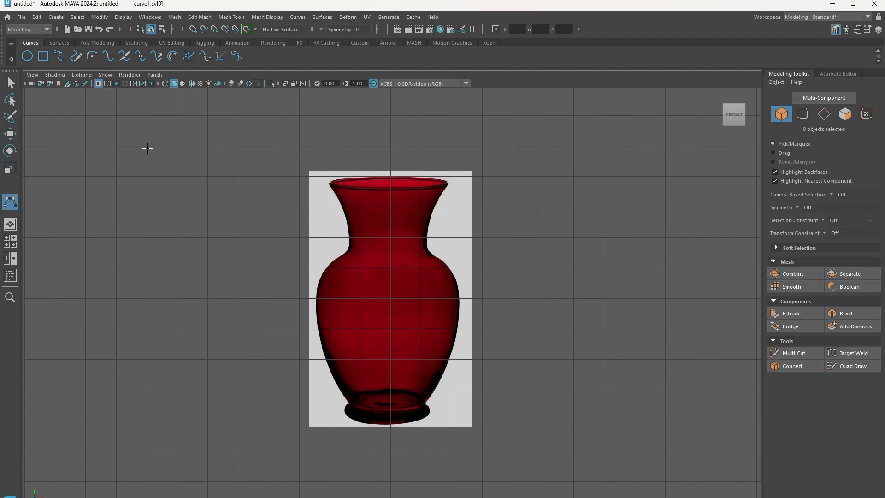
{"action": "scroll", "coordinate": [519, 187], "scroll_direction": "up", "scroll_amount": 3}
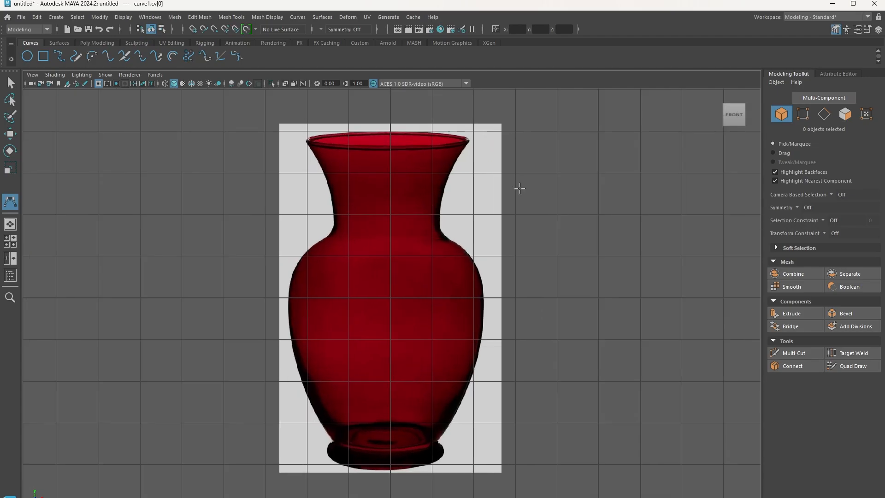
- Activate the CV Curve Tool and place curve points along one side of the vase from the rim to the base of the neck
{"action": "scroll", "coordinate": [520, 188], "scroll_direction": "down", "scroll_amount": 2}
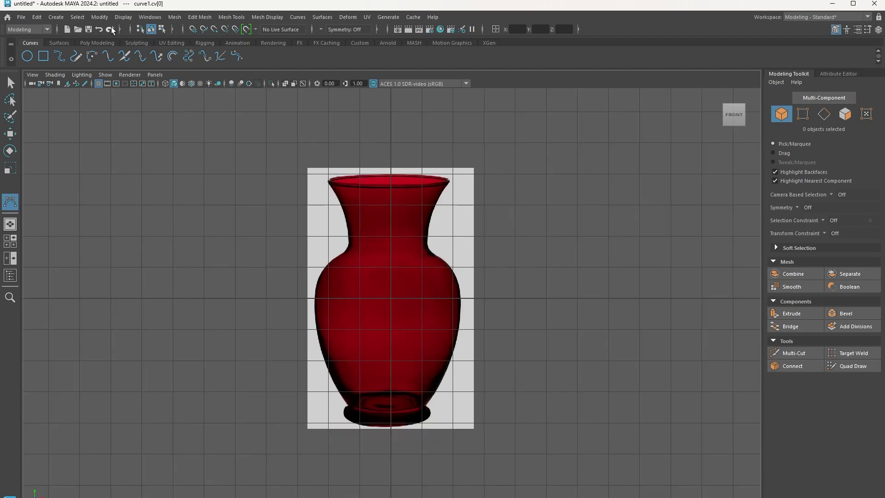
{"action": "left_click", "coordinate": [56, 18]}
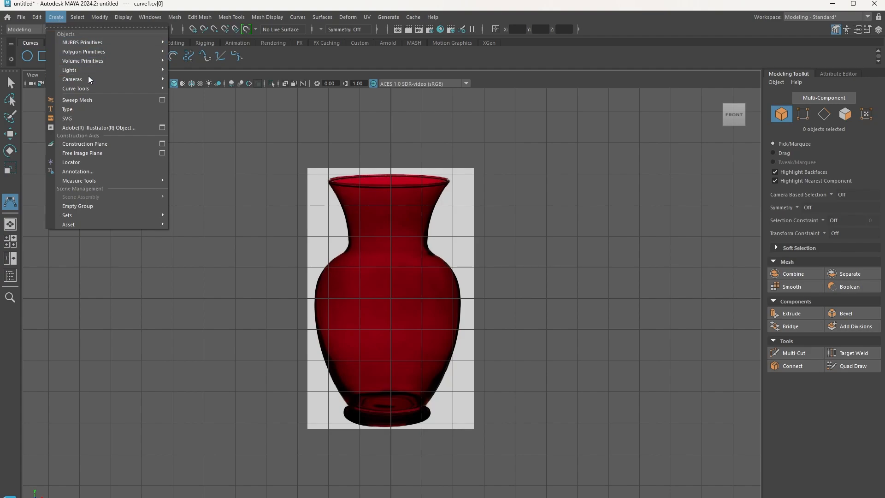
{"action": "mouse_move", "coordinate": [110, 90]}
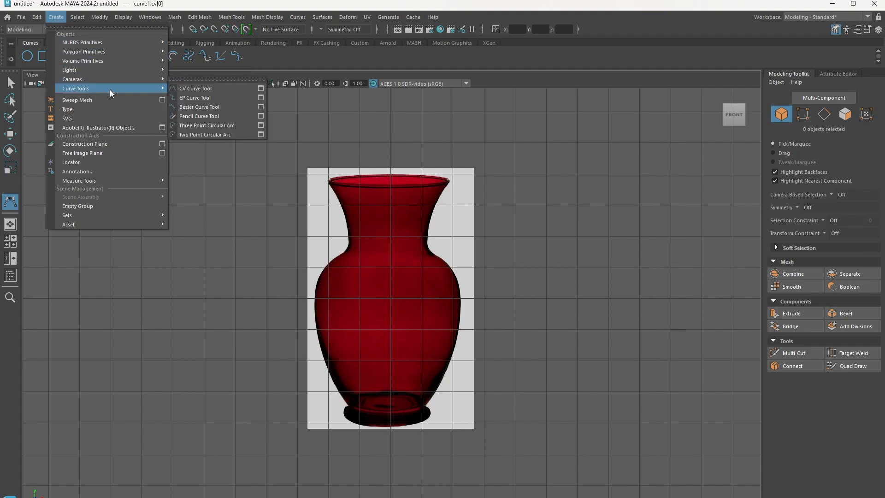
{"action": "left_click", "coordinate": [212, 90]}
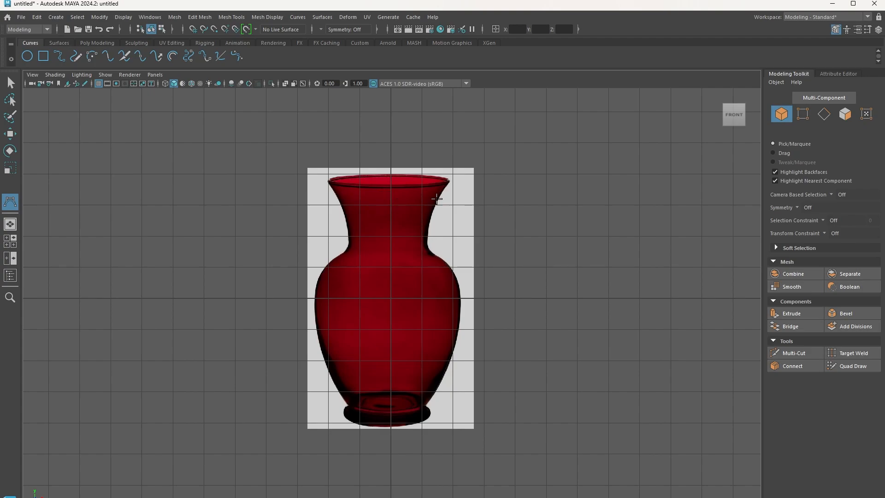
{"action": "scroll", "coordinate": [461, 206], "scroll_direction": "up", "scroll_amount": 3}
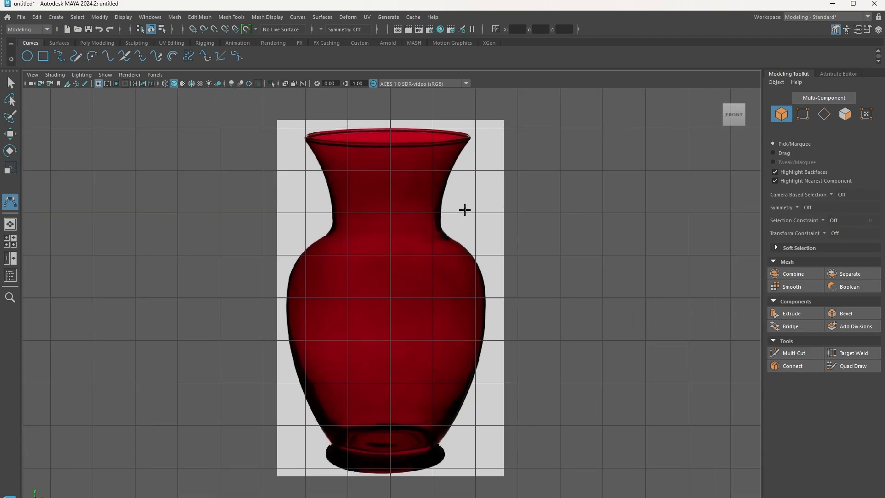
{"action": "left_click", "coordinate": [469, 136]}
{"action": "left_click", "coordinate": [456, 157]}
{"action": "left_click", "coordinate": [449, 176]}
{"action": "left_click", "coordinate": [443, 199]}
{"action": "left_click", "coordinate": [443, 232]}
{"action": "left_click", "coordinate": [443, 232]}
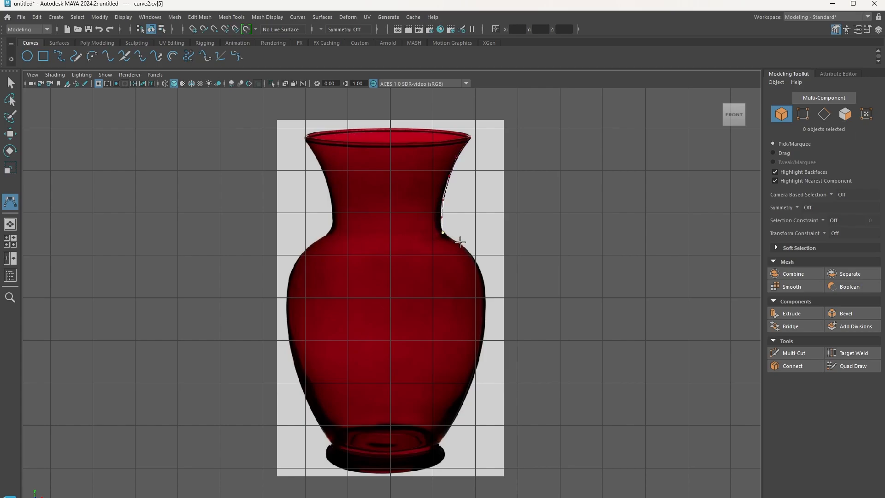
- Continue the profile curve around the vase's shoulder and down the side of its body
{"action": "left_click", "coordinate": [459, 243]}
{"action": "left_click", "coordinate": [477, 263]}
{"action": "left_click", "coordinate": [483, 294]}
{"action": "left_click", "coordinate": [483, 339]}
{"action": "left_click", "coordinate": [475, 379]}
{"action": "left_click", "coordinate": [461, 409]}
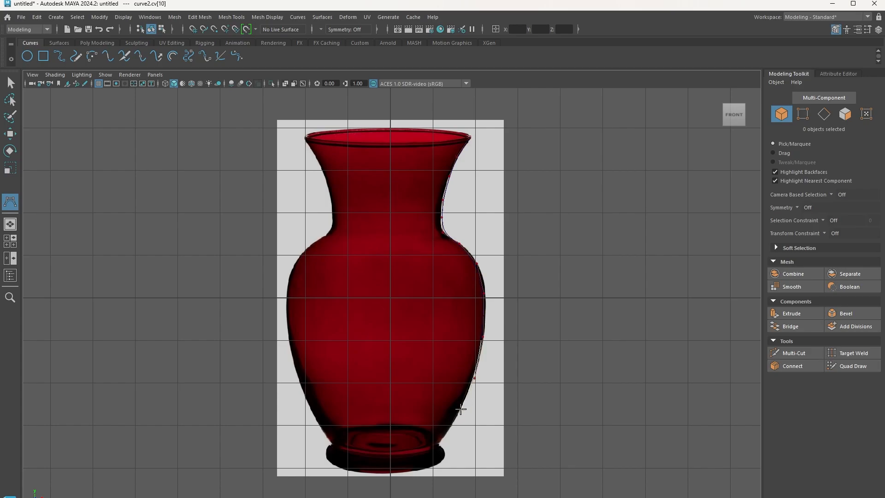
- Trace the lower body and foot of the vase, end the curve at the bottom centre line, and finish it
{"action": "left_click", "coordinate": [447, 433]}
{"action": "left_click", "coordinate": [439, 444]}
{"action": "left_click", "coordinate": [446, 450]}
{"action": "left_click", "coordinate": [445, 456]}
{"action": "left_click", "coordinate": [436, 467]}
{"action": "left_click", "coordinate": [416, 471]}
{"action": "left_click", "coordinate": [392, 473]}
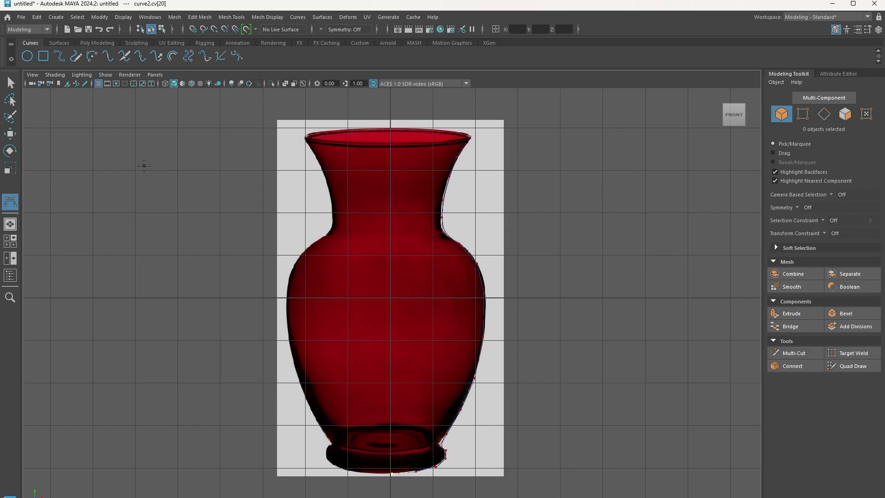
{"action": "left_click", "coordinate": [8, 84]}
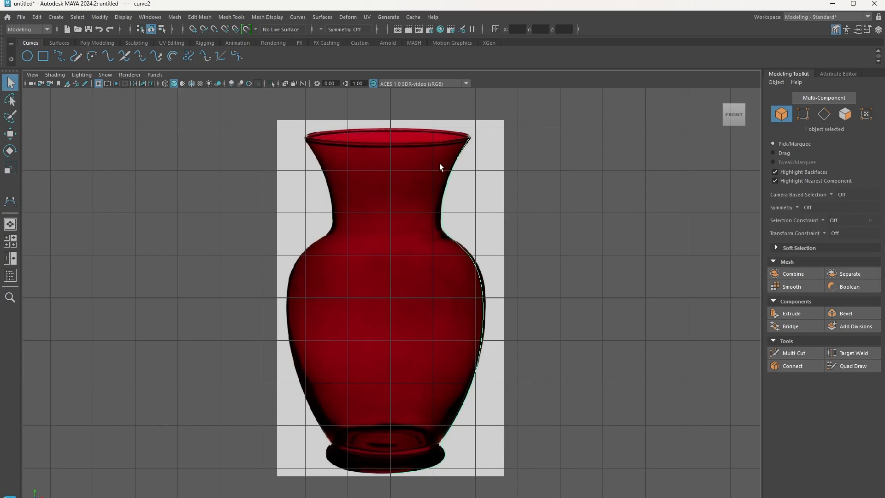
- Return to the four-view layout and delete the vase reference image plane, keeping the traced curve
{"action": "left_click", "coordinate": [11, 240]}
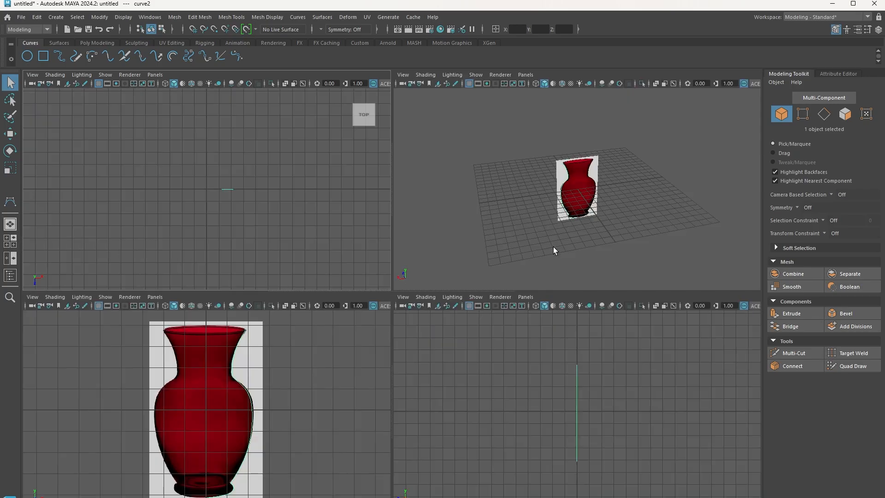
{"action": "left_click", "coordinate": [687, 146]}
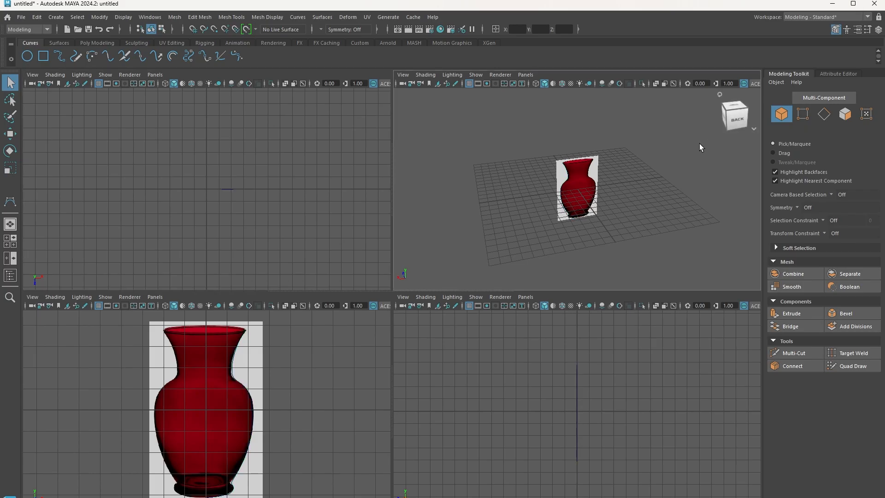
{"action": "left_click_drag", "start_coordinate": [735, 119], "coordinate": [709, 112]}
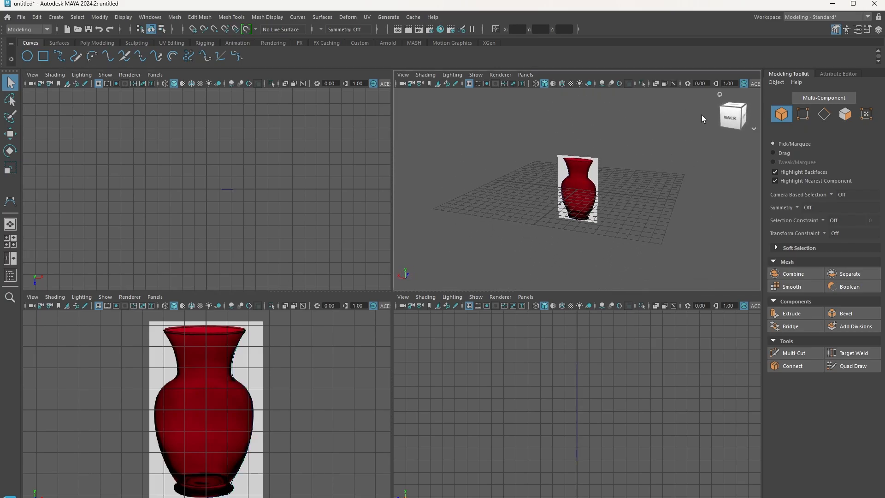
{"action": "left_click", "coordinate": [259, 339]}
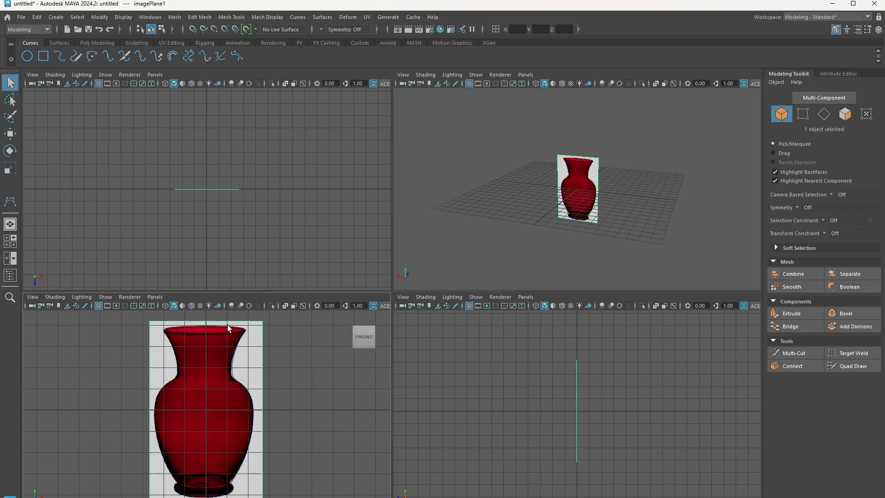
{"action": "key", "text": "Delete"}
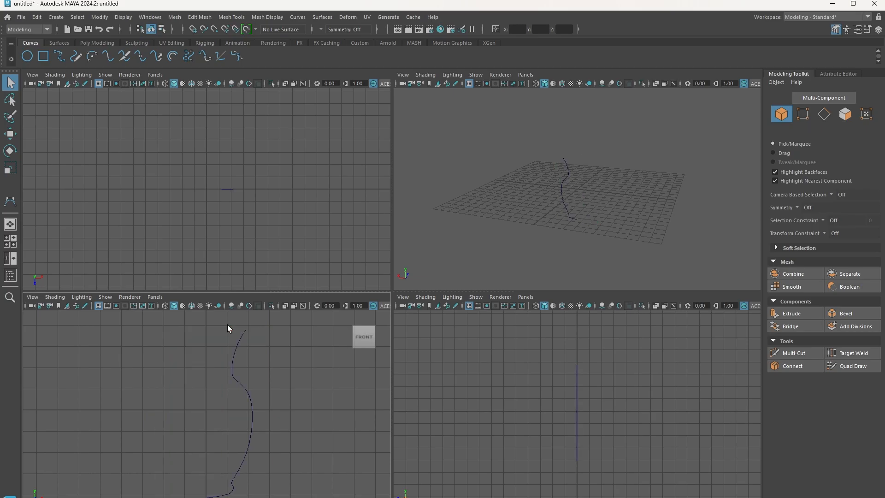
- Select the vase profile curve, check the Revolve options, and revolve the curve about the Y axis into a polygon mesh
{"action": "left_click_drag", "start_coordinate": [218, 322], "coordinate": [277, 495]}
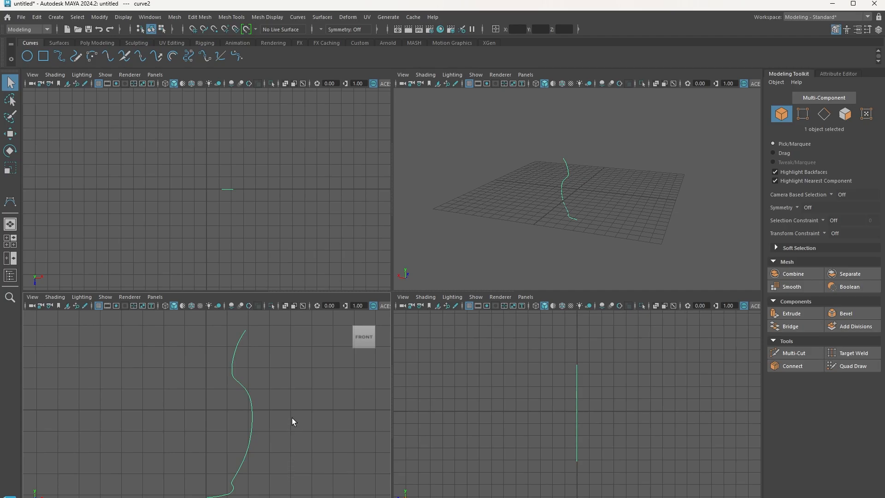
{"action": "left_click", "coordinate": [321, 17]}
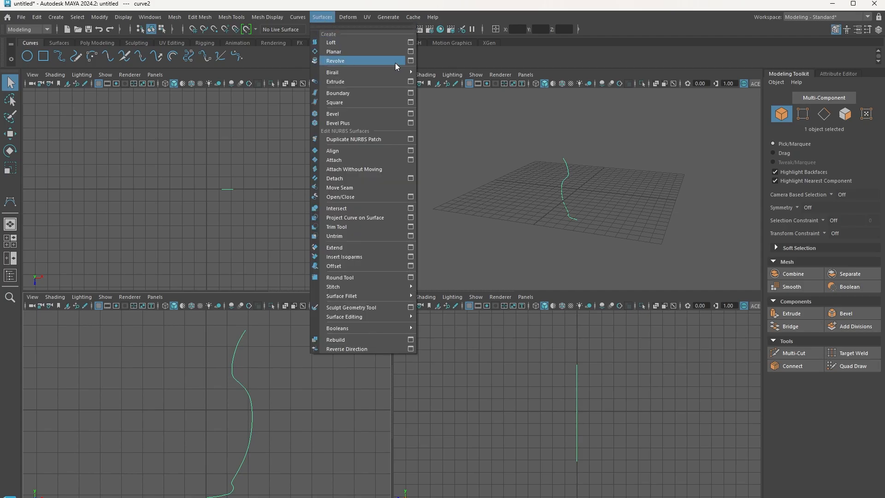
{"action": "left_click", "coordinate": [411, 60]}
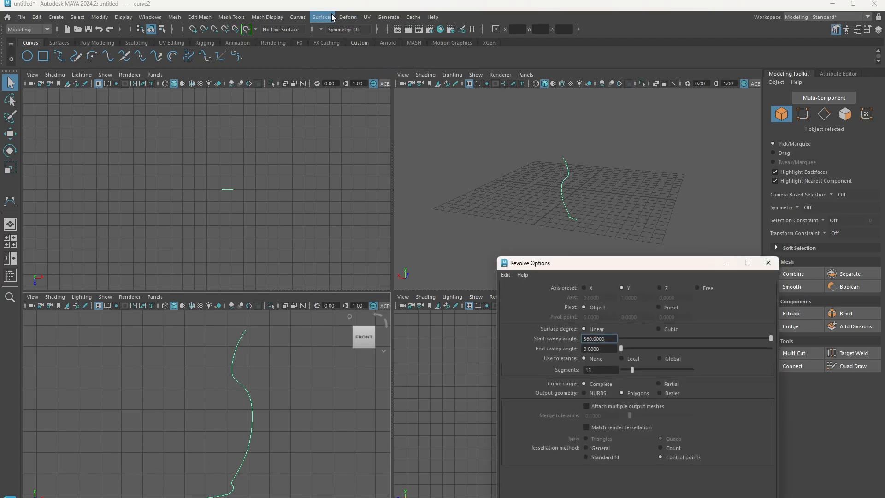
{"action": "left_click_drag", "start_coordinate": [629, 262], "coordinate": [601, 143]}
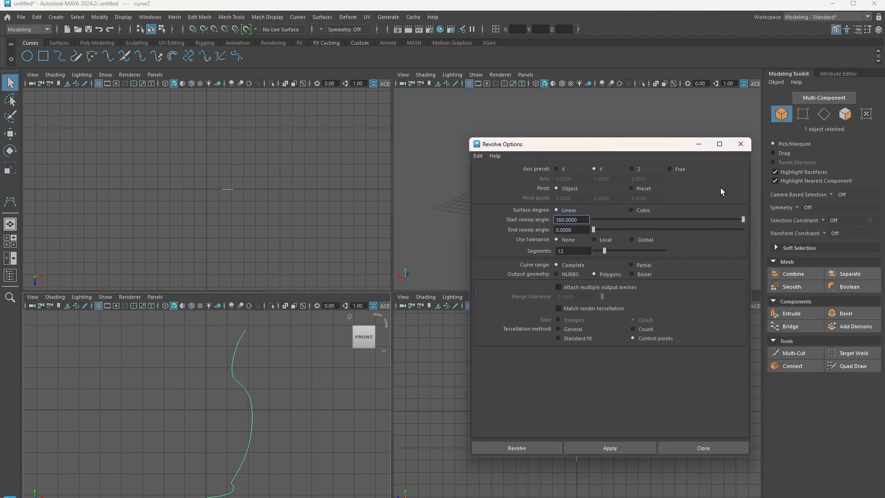
{"action": "left_click", "coordinate": [741, 145]}
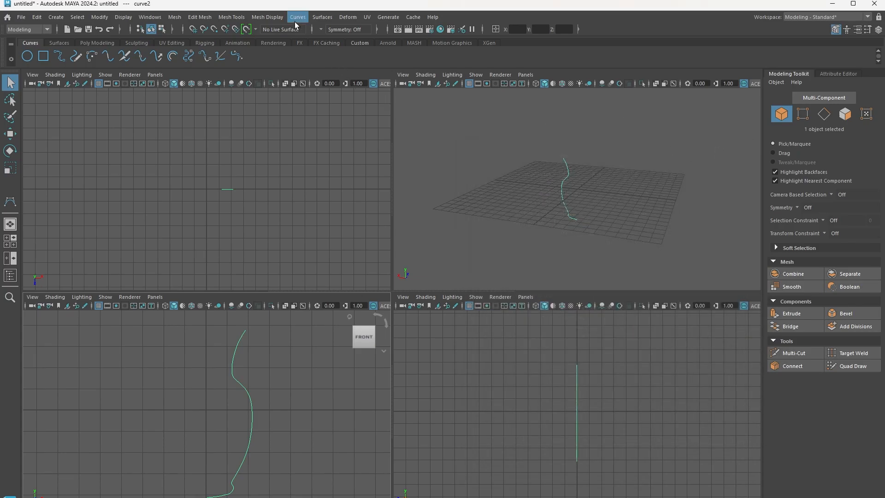
{"action": "left_click", "coordinate": [320, 18]}
{"action": "left_click", "coordinate": [330, 62]}
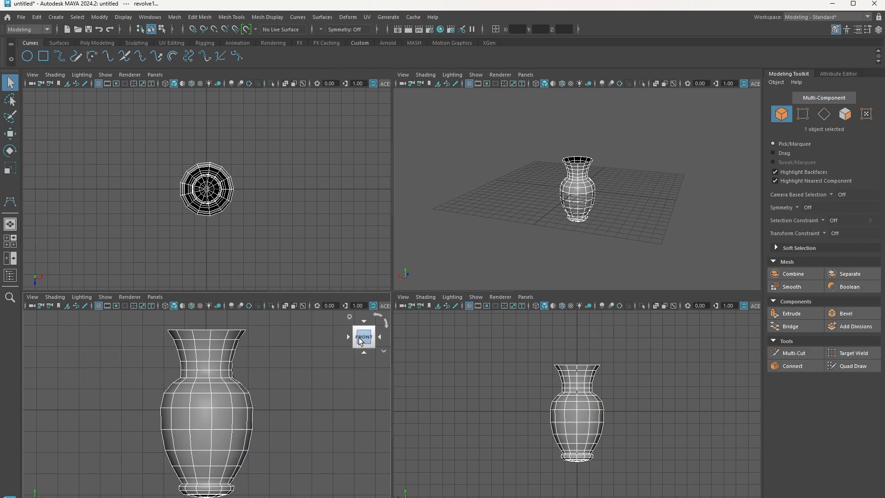
- Examine the revolved vase from the back, from above and through its opening in the perspective view
{"action": "scroll", "coordinate": [342, 342], "scroll_direction": "up", "scroll_amount": 3}
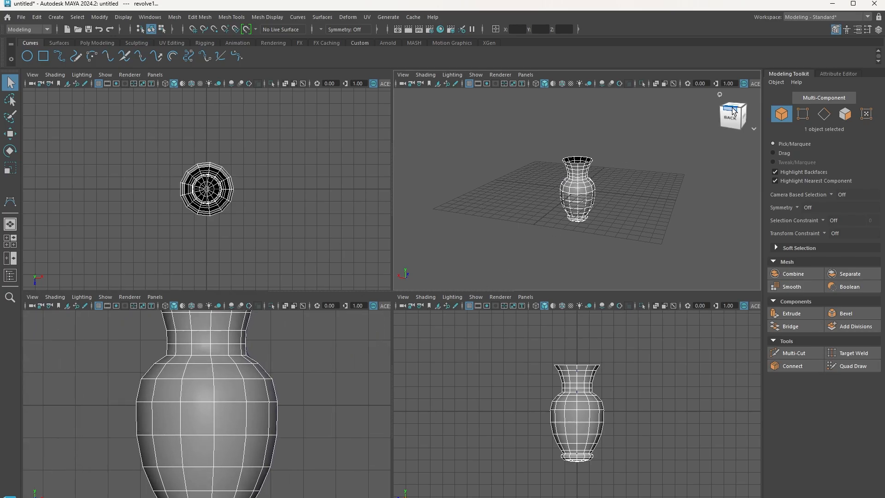
{"action": "left_click", "coordinate": [733, 114]}
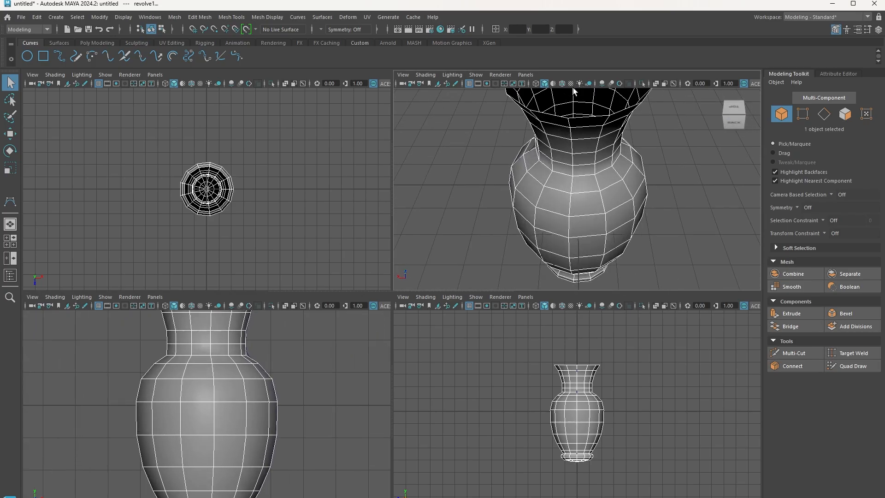
{"action": "left_click", "coordinate": [737, 123]}
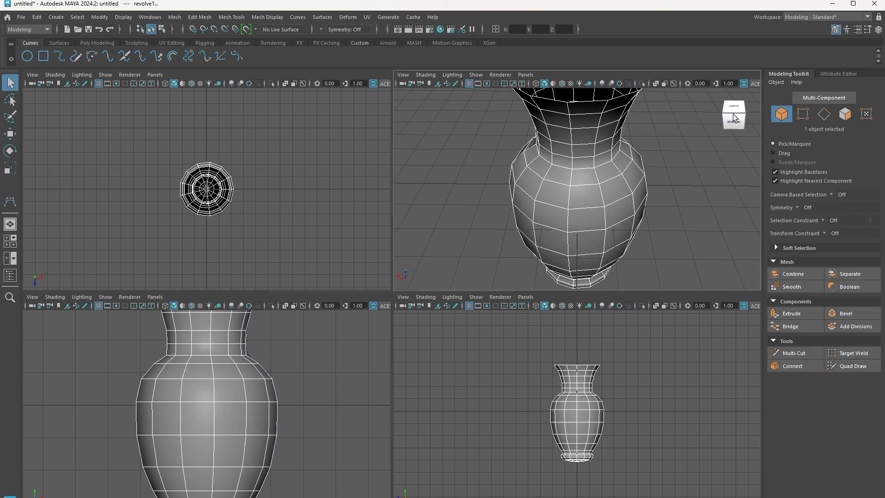
{"action": "mouse_move", "coordinate": [731, 108]}
{"action": "left_mouse_down"}
{"action": "mouse_move", "coordinate": [727, 131]}
{"action": "mouse_move", "coordinate": [726, 114]}
{"action": "left_mouse_up"}
{"action": "scroll", "coordinate": [685, 134], "scroll_direction": "down", "scroll_amount": 3}
{"action": "scroll", "coordinate": [686, 133], "scroll_direction": "down", "scroll_amount": 6}
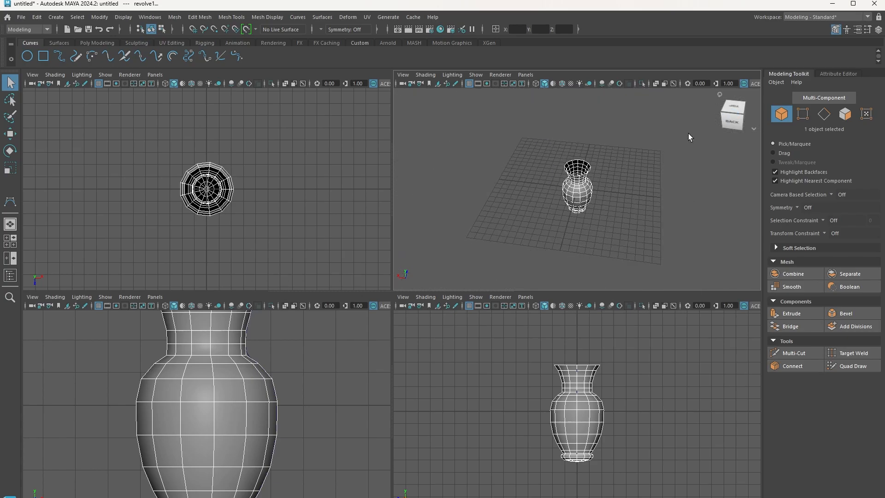
{"action": "scroll", "coordinate": [689, 133], "scroll_direction": "up", "scroll_amount": 4}
{"action": "left_click", "coordinate": [737, 120]}
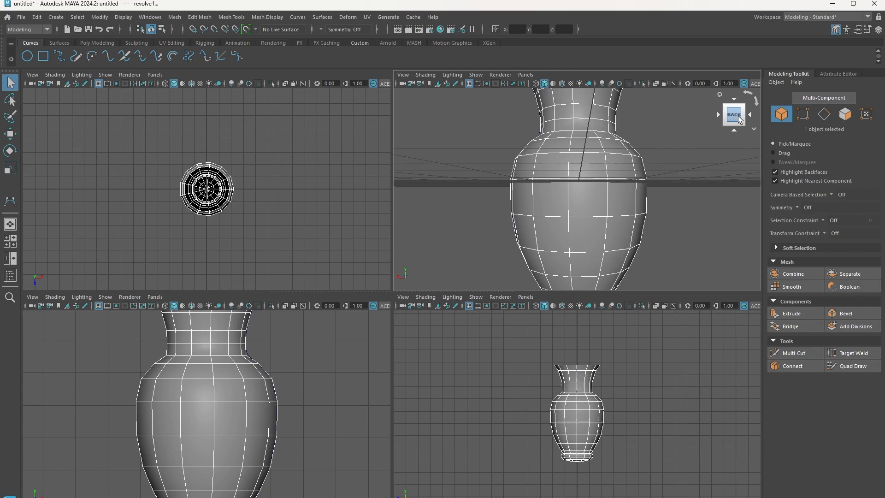
{"action": "left_click_drag", "start_coordinate": [739, 120], "coordinate": [721, 146]}
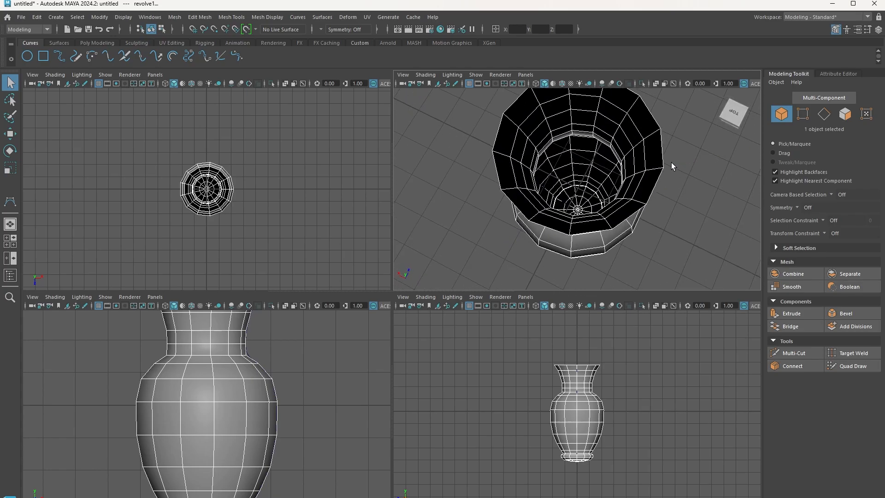
- Select the vase mesh with its curve in the side view and extrude all the mesh faces, nudging them slightly along the red axis
{"action": "left_click_drag", "start_coordinate": [533, 347], "coordinate": [623, 495]}
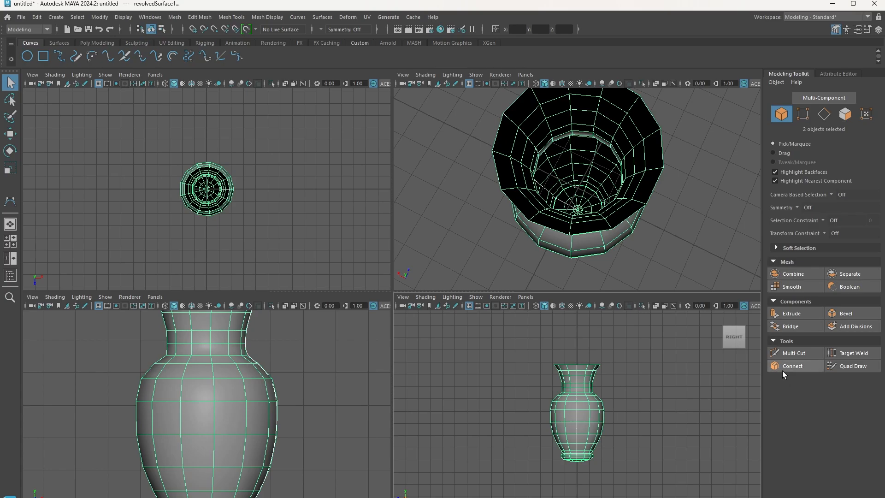
{"action": "left_click", "coordinate": [792, 314]}
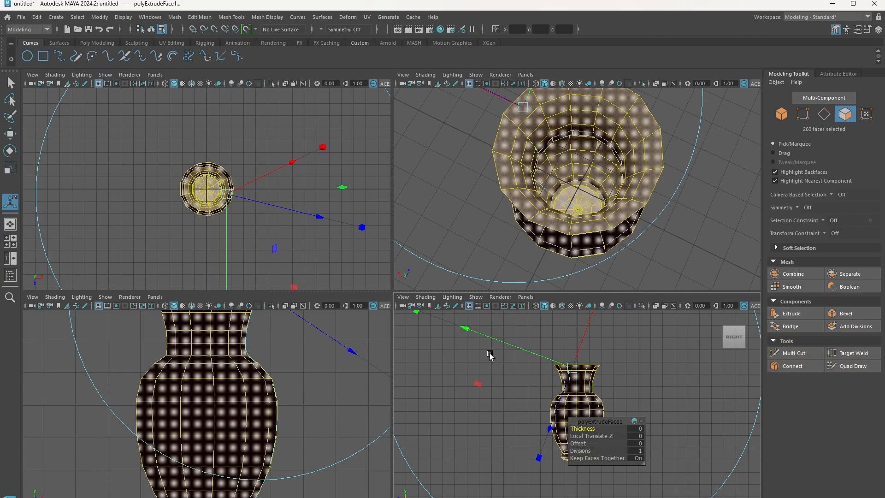
{"action": "left_click", "coordinate": [292, 162]}
{"action": "left_click_drag", "start_coordinate": [291, 164], "coordinate": [293, 169]}
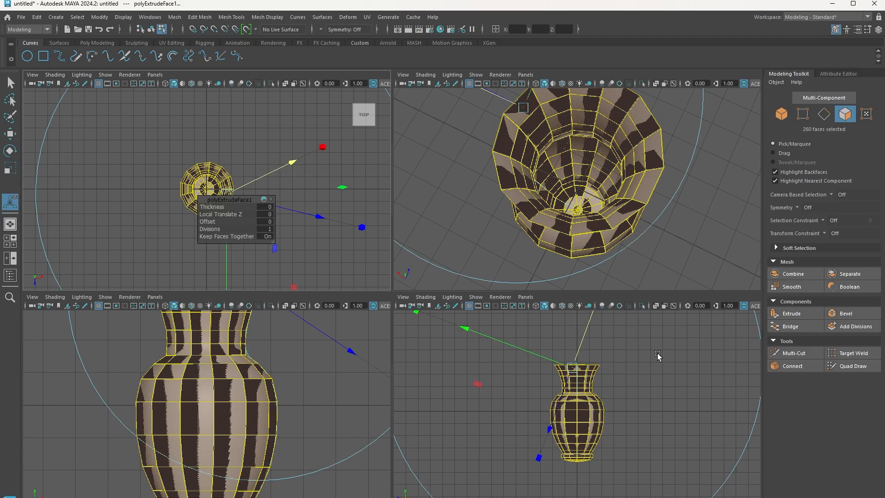
- Extrude the vase faces again with a thickness of -0.5 and maximize the perspective view
{"action": "scroll", "coordinate": [657, 354], "scroll_direction": "up", "scroll_amount": 2}
{"action": "scroll", "coordinate": [657, 355], "scroll_direction": "down", "scroll_amount": 4}
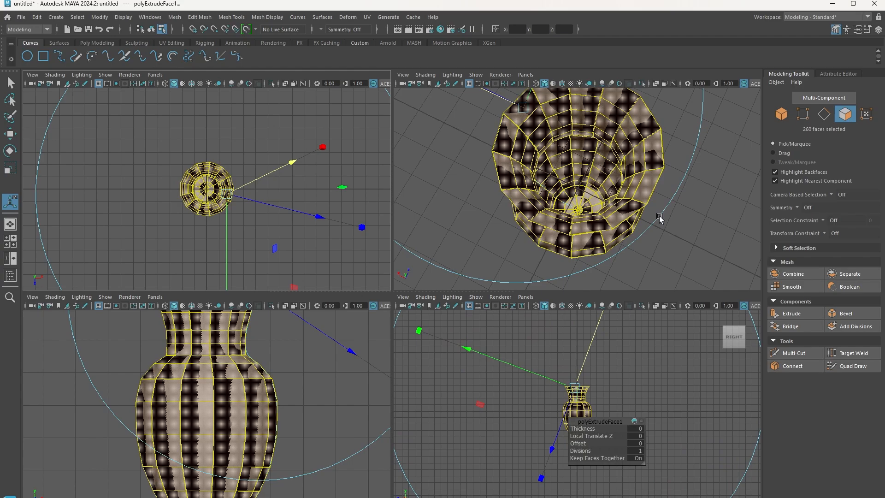
{"action": "scroll", "coordinate": [676, 220], "scroll_direction": "down", "scroll_amount": 6}
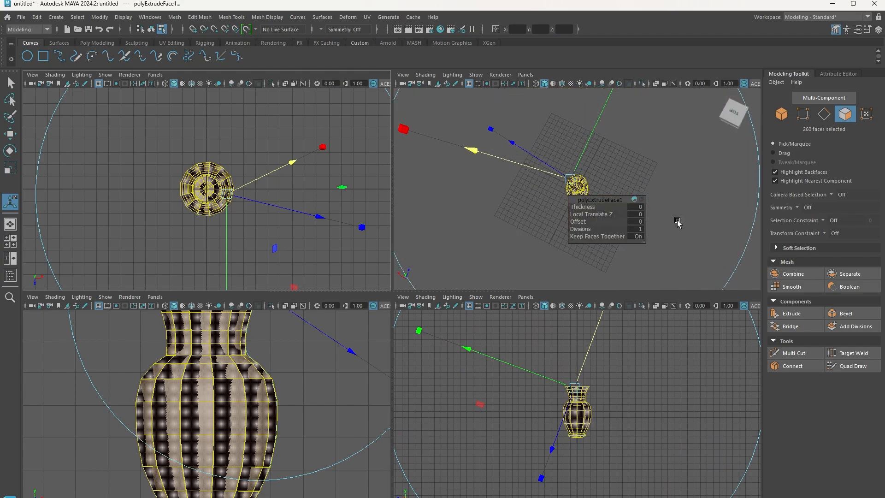
{"action": "scroll", "coordinate": [678, 222], "scroll_direction": "up", "scroll_amount": 3}
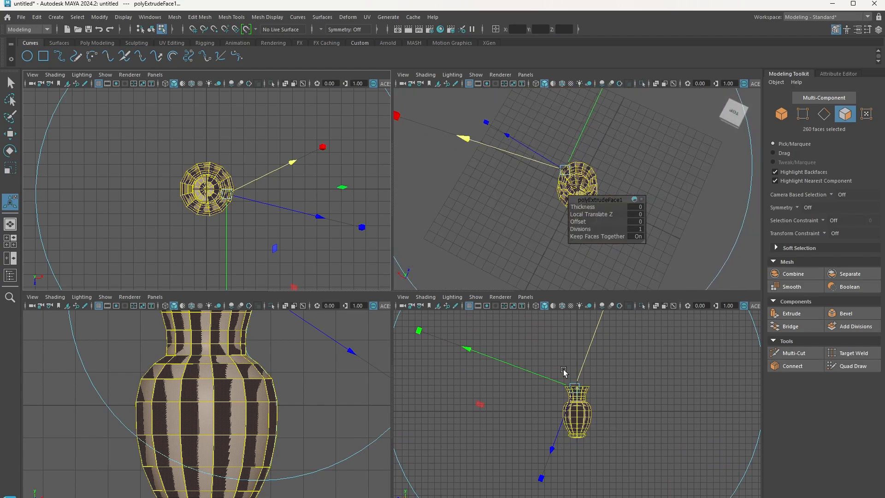
{"action": "key", "text": "ctrl+e"}
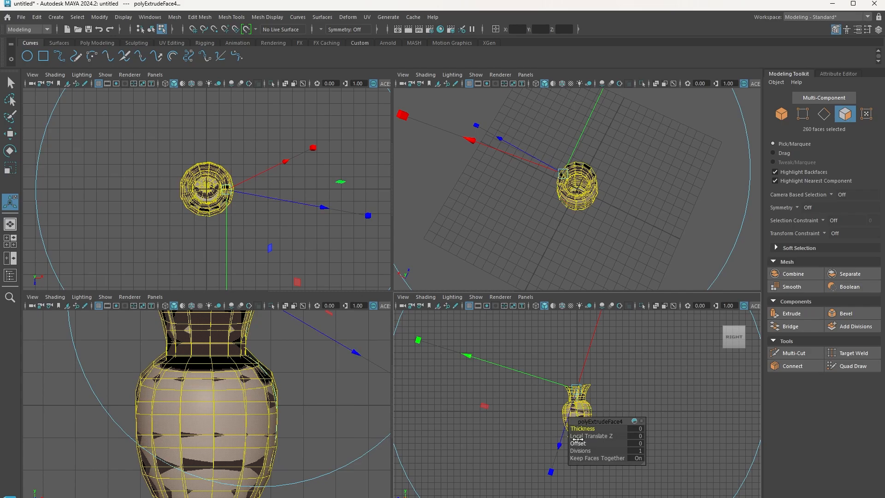
{"action": "left_click_drag", "start_coordinate": [586, 428], "coordinate": [584, 429]}
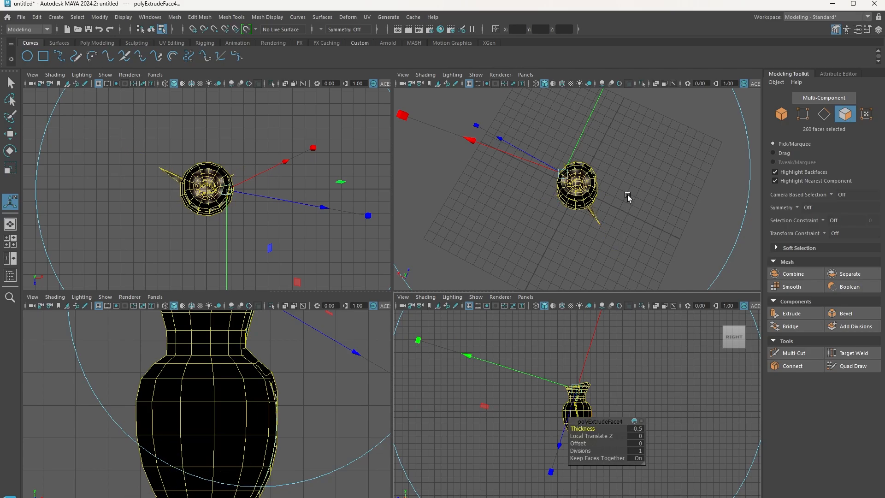
{"action": "key", "text": "space"}
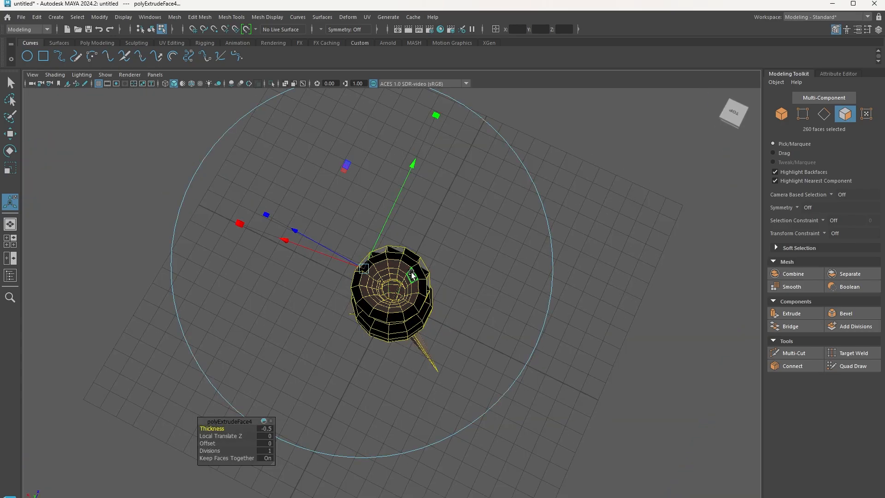
- Undo the repeated extrusions of the vase faces
{"action": "scroll", "coordinate": [646, 186], "scroll_direction": "up", "scroll_amount": 2}
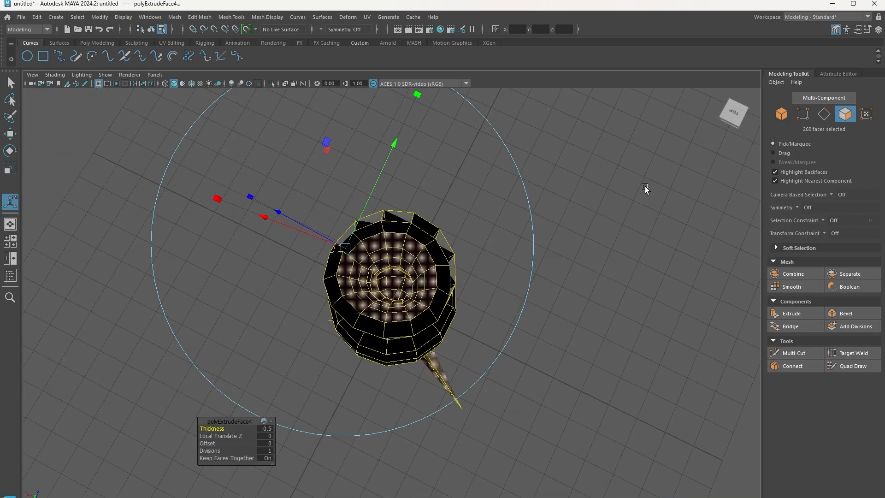
{"action": "scroll", "coordinate": [644, 186], "scroll_direction": "up", "scroll_amount": 2}
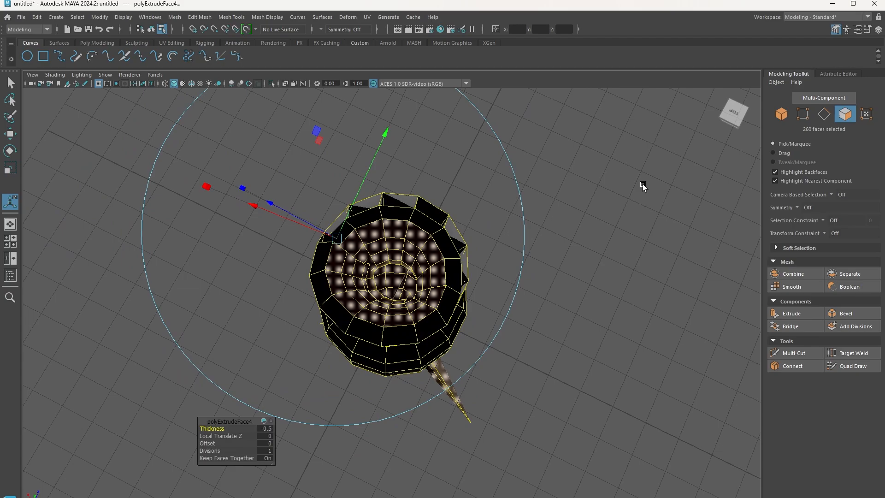
{"action": "key", "text": "ctrl+z"}
{"action": "key", "text": "ctrl+z"}
{"action": "key", "text": "ctrl+z"}
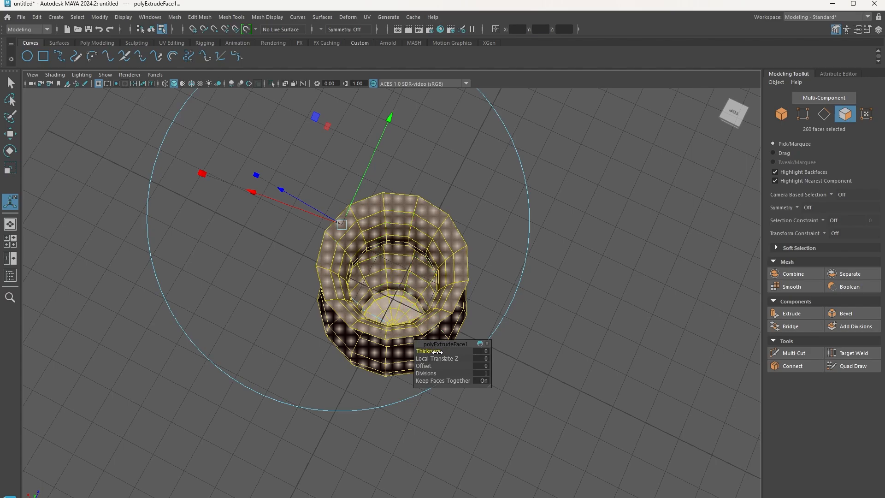
- Extrude all the vase faces with a thickness of -0.3, check the wall in the four-view layout, and leave the extrude tool
{"action": "left_click_drag", "start_coordinate": [436, 352], "coordinate": [436, 352]}
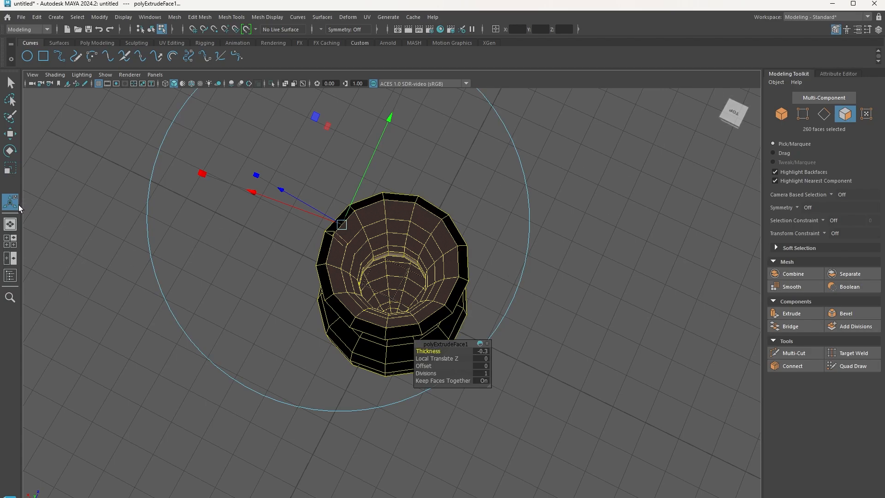
{"action": "left_click", "coordinate": [10, 241]}
{"action": "scroll", "coordinate": [541, 204], "scroll_direction": "up", "scroll_amount": 5}
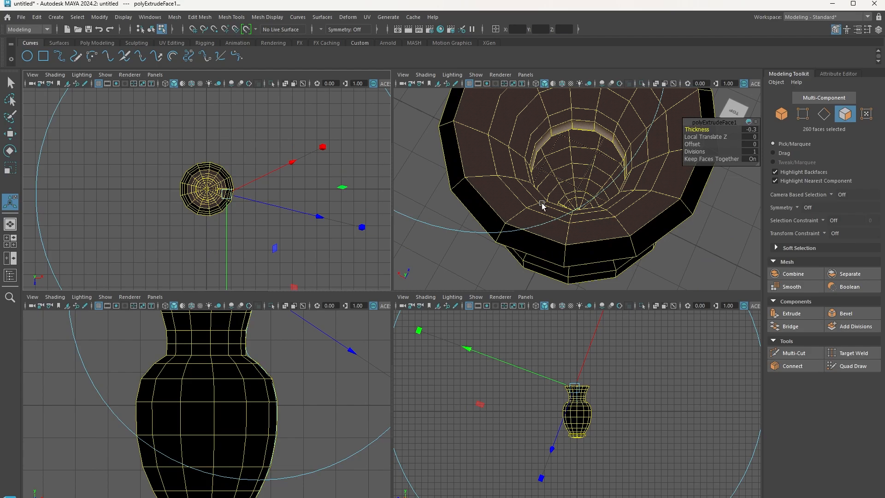
{"action": "scroll", "coordinate": [541, 204], "scroll_direction": "down", "scroll_amount": 5}
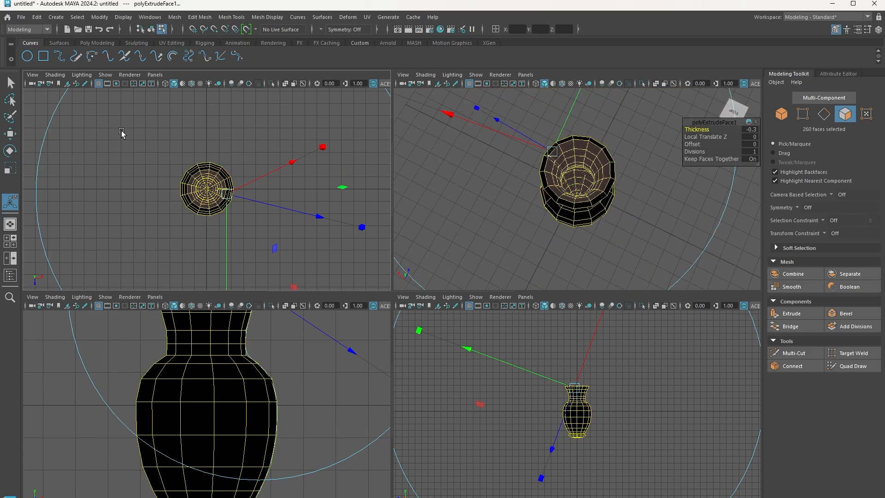
{"action": "left_click", "coordinate": [11, 84]}
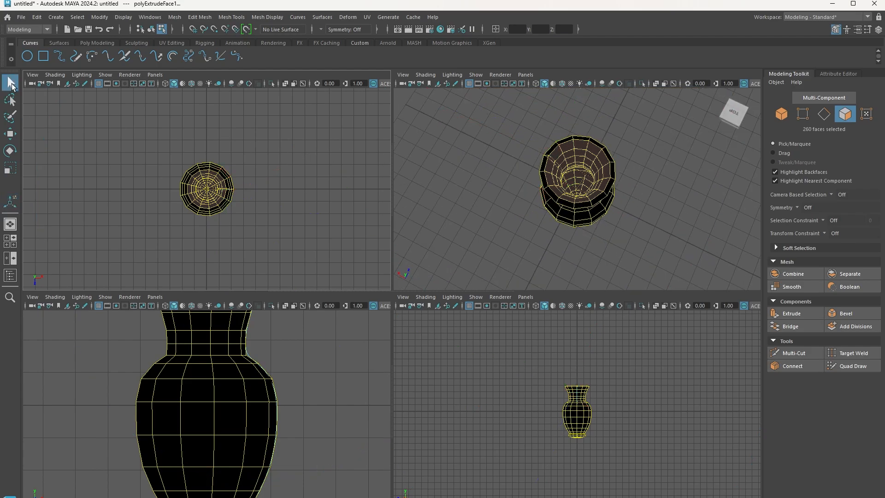
- Select all faces of the thickened vase in the perspective view and reverse their normals
{"action": "left_click", "coordinate": [731, 103]}
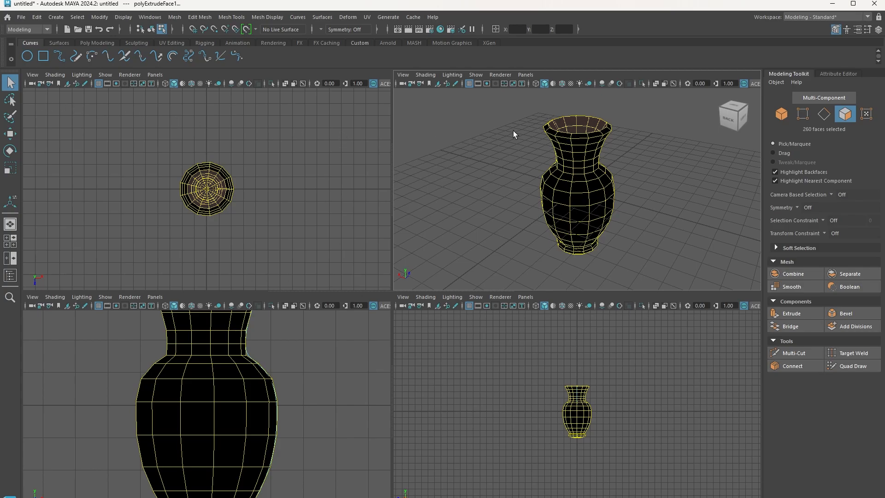
{"action": "left_click_drag", "start_coordinate": [525, 106], "coordinate": [634, 266]}
{"action": "left_click", "coordinate": [644, 225]}
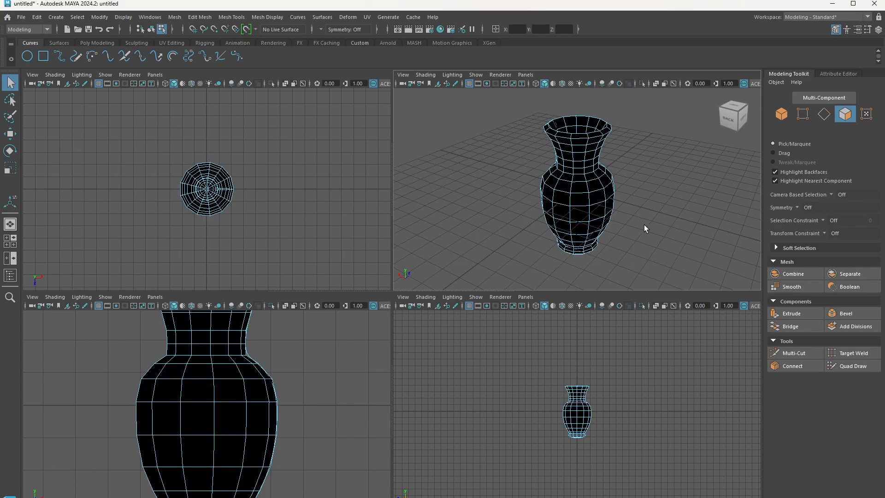
{"action": "right_click_drag", "start_coordinate": [587, 154], "coordinate": [520, 104]}
{"action": "left_click_drag", "start_coordinate": [510, 109], "coordinate": [635, 285]}
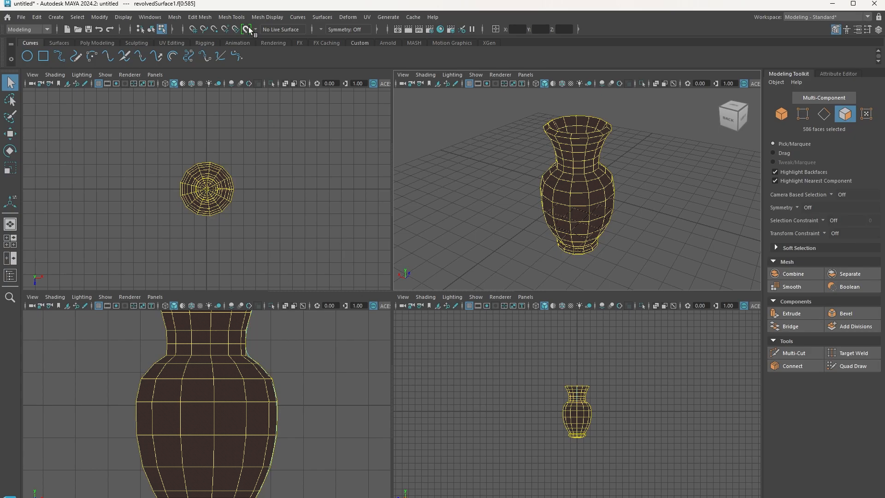
{"action": "left_click", "coordinate": [267, 15]}
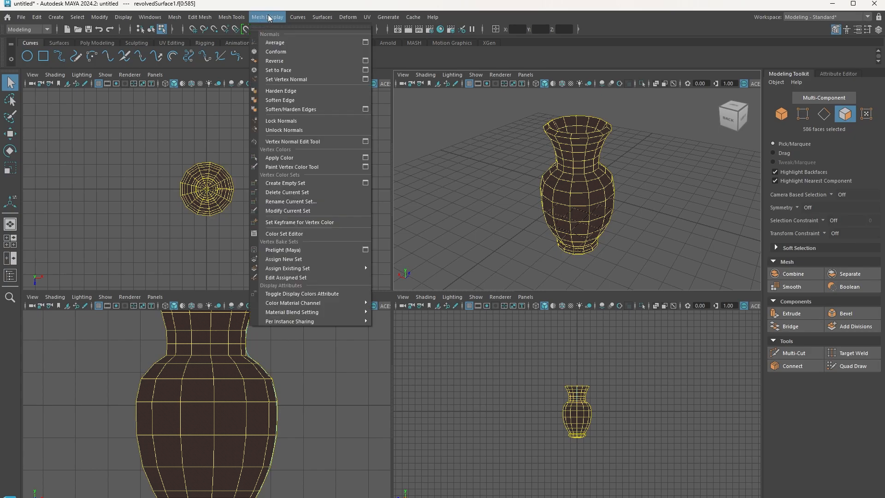
{"action": "left_click", "coordinate": [290, 62]}
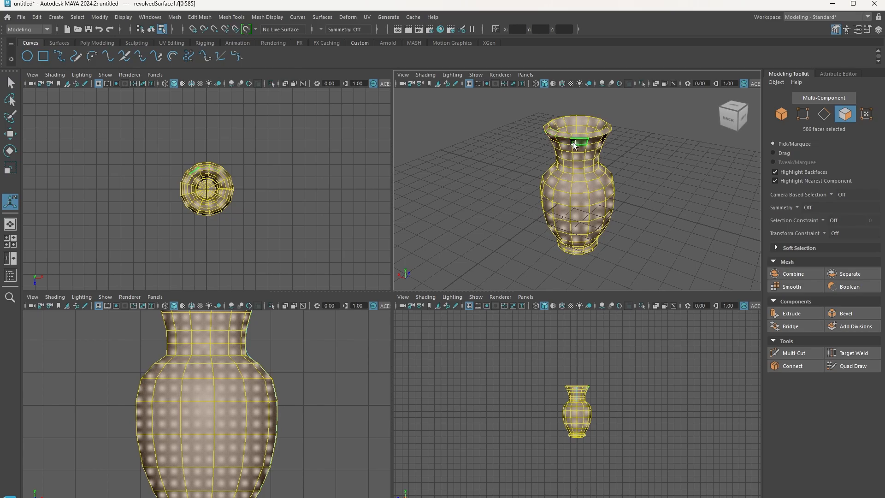
- Return the vase to object mode, deselect it, and inspect its rim and wall in the maximized perspective view
{"action": "left_click_drag", "start_coordinate": [520, 110], "coordinate": [628, 220]}
{"action": "right_click_drag", "start_coordinate": [572, 120], "coordinate": [622, 106]}
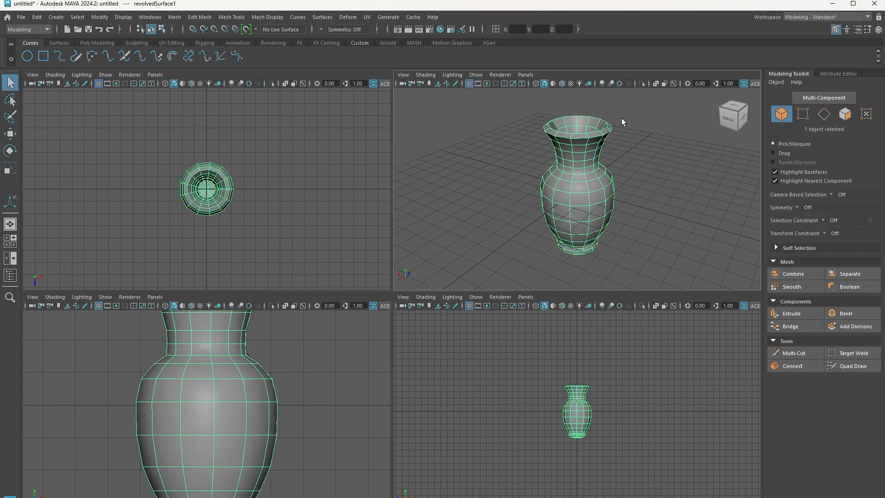
{"action": "left_click", "coordinate": [633, 112]}
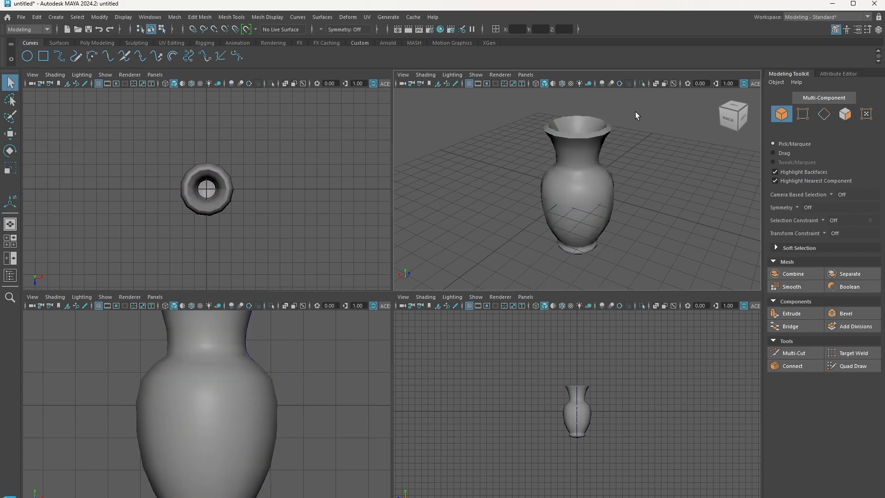
{"action": "left_click_drag", "start_coordinate": [734, 123], "coordinate": [690, 113]}
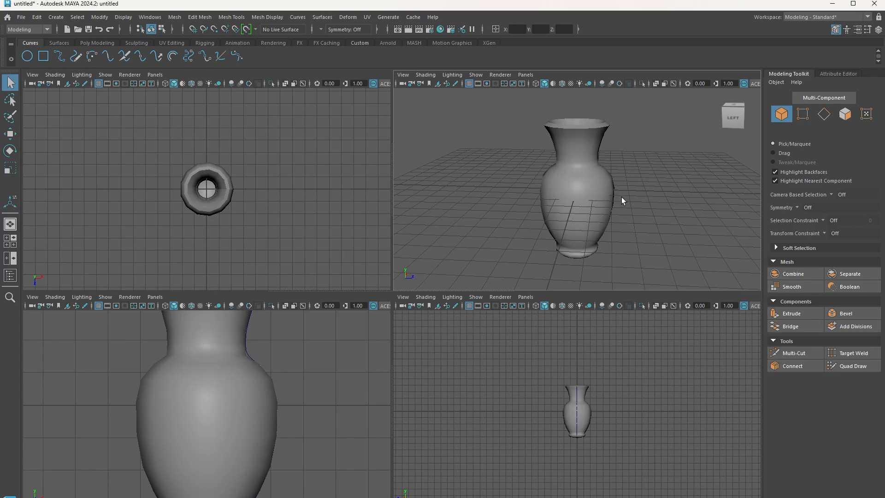
{"action": "key", "text": "space"}
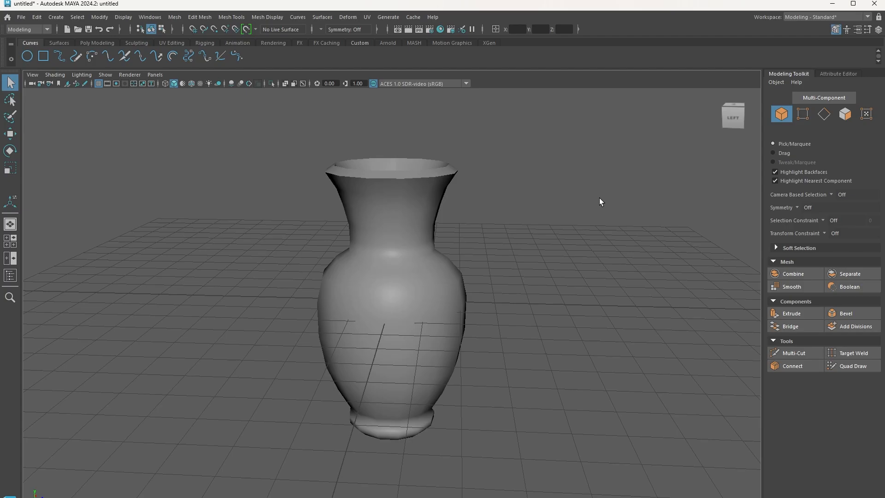
{"action": "left_click_drag", "start_coordinate": [591, 190], "coordinate": [656, 154], "text": "alt"}
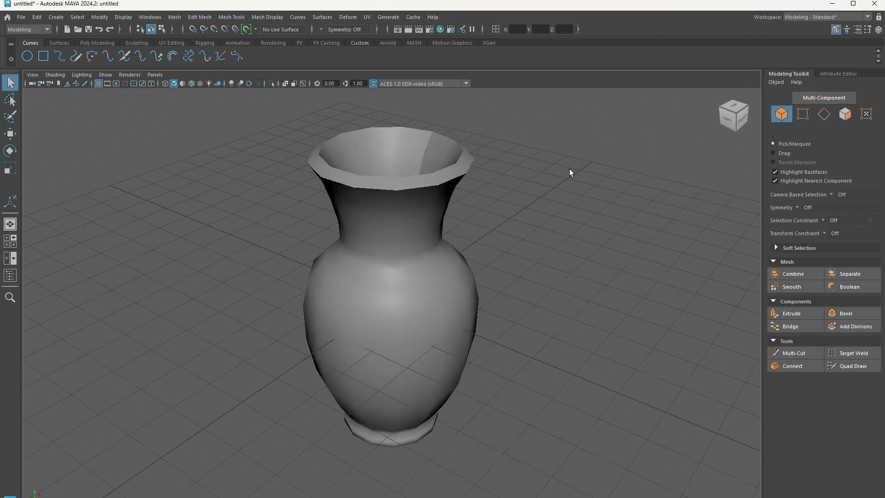